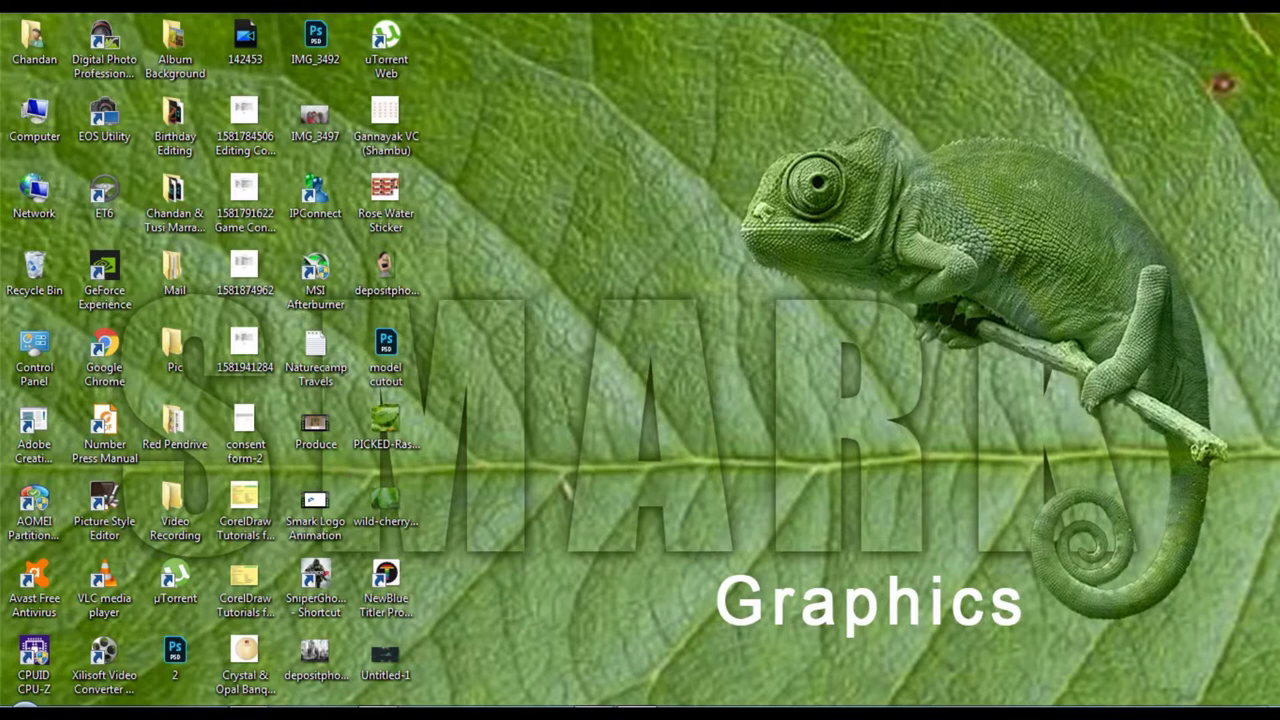
Step: Bring the wild cherry leaf photo forward in Photoshop, clear the floating panel aside, and show the type tool variants
left_click(362, 615)
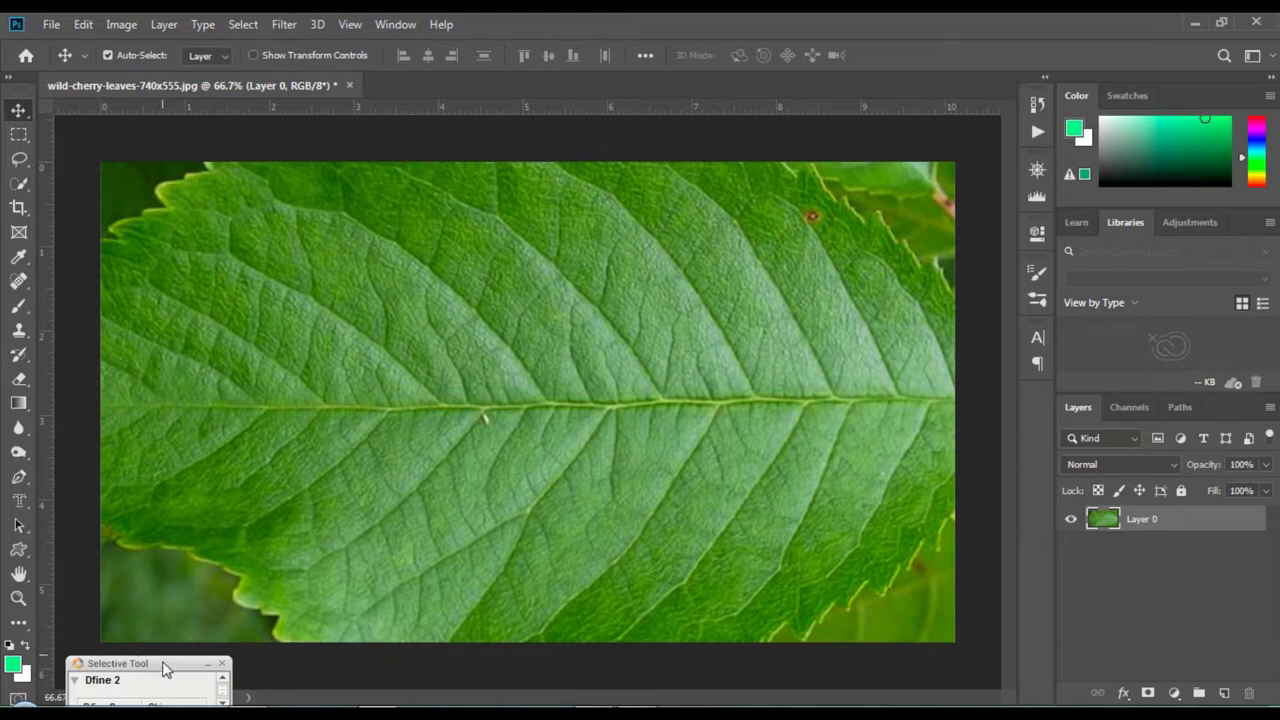
left_click_drag(165, 668, 63, 692)
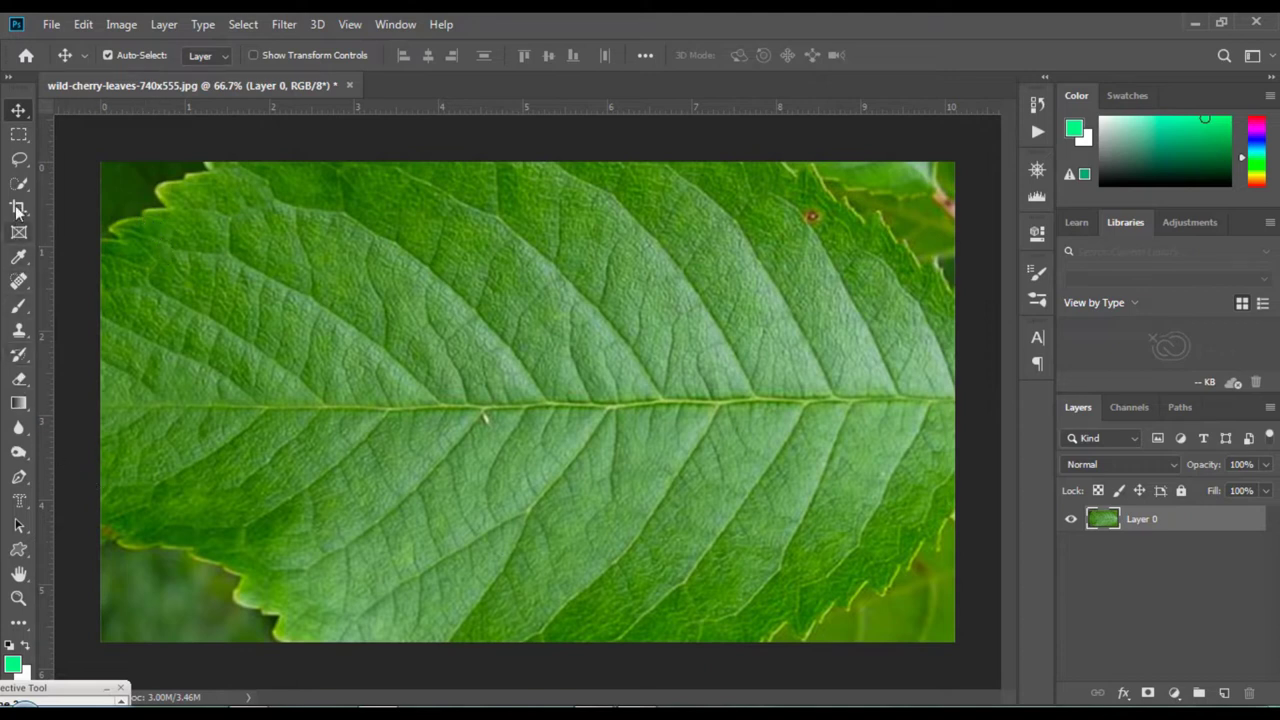
left_click(22, 508)
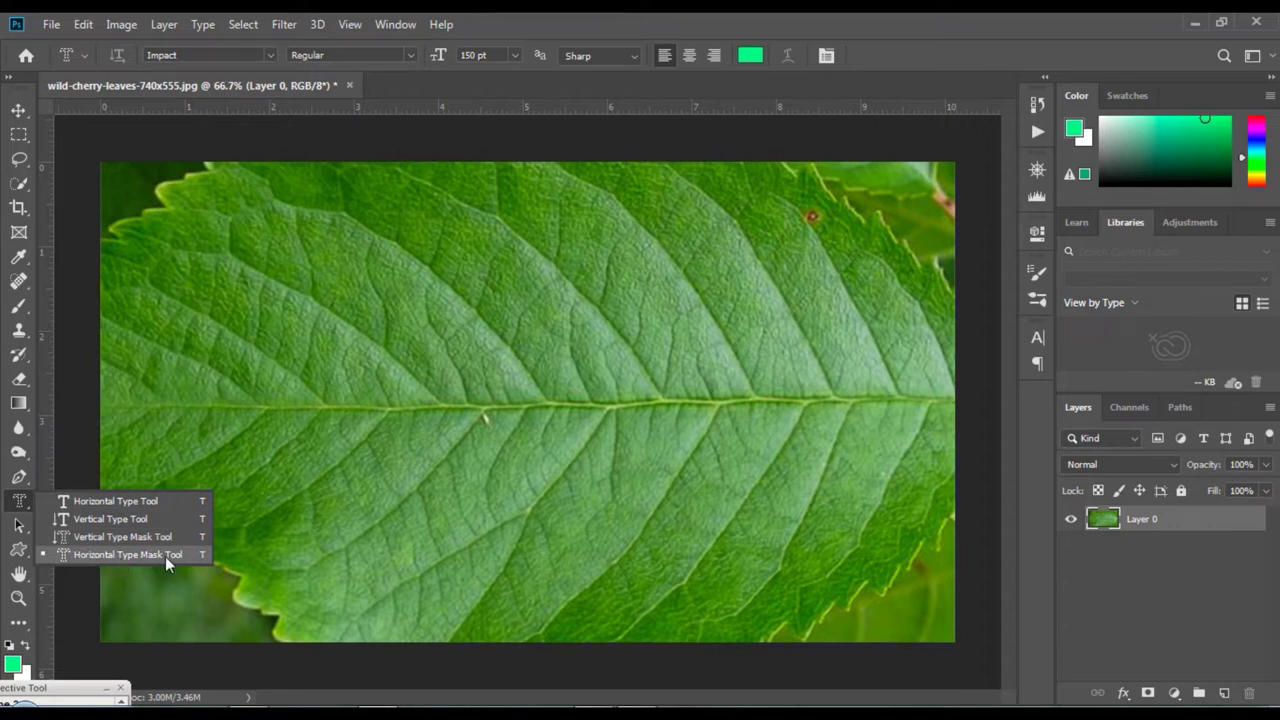
Step: Type SMARK as an Impact 150 pt Horizontal Type Mask on the leaf, fitting the box snugly to the word
left_click(165, 556)
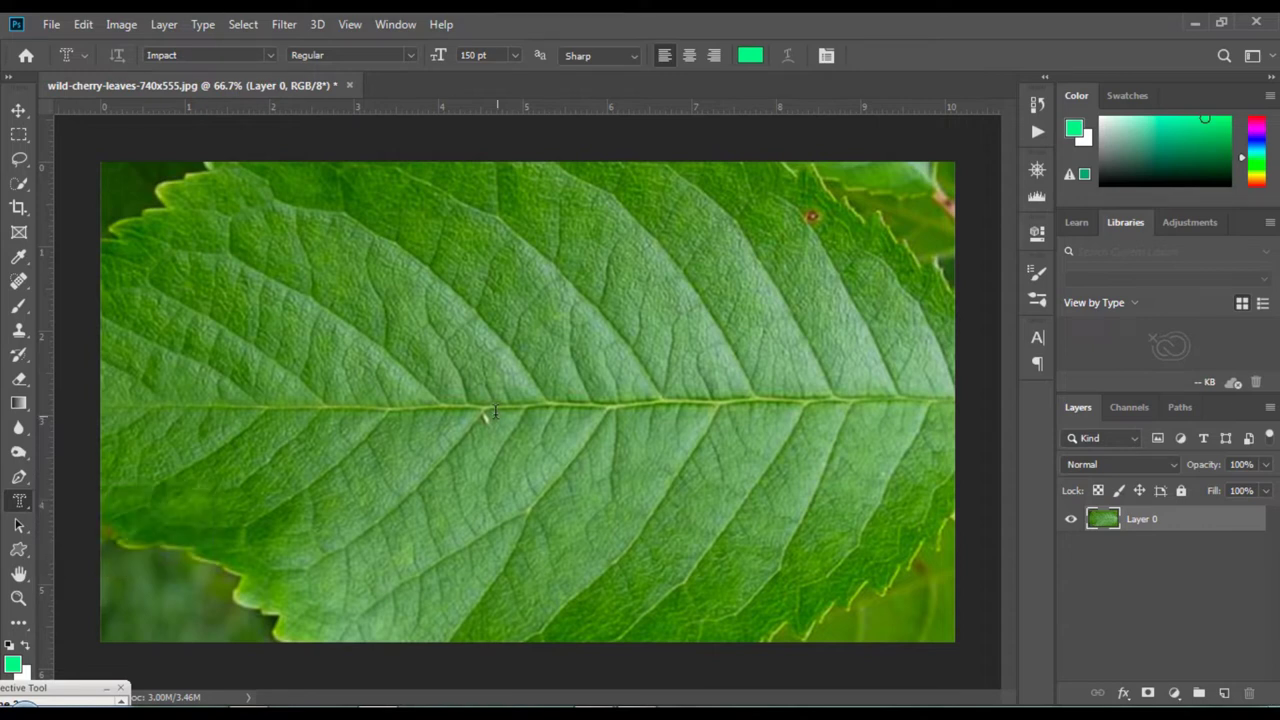
left_click_drag(149, 245, 873, 492)
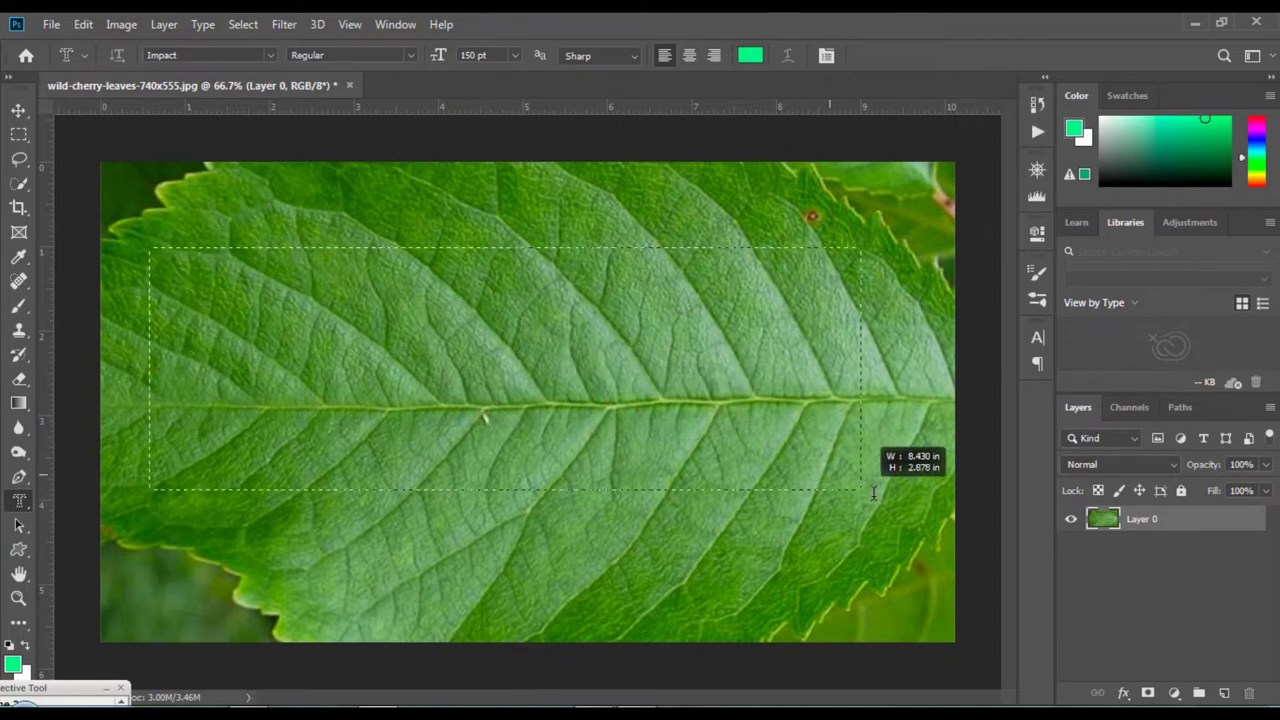
left_click_drag(873, 492, 913, 495)
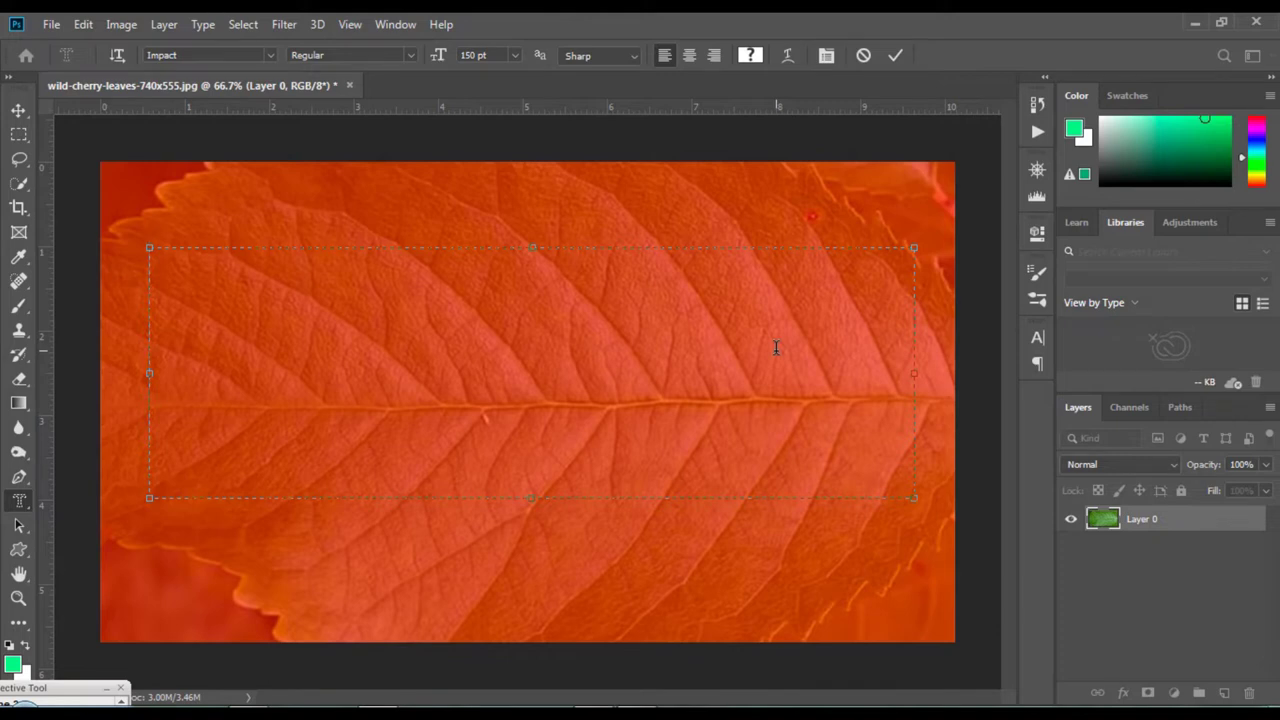
type("SMAR")
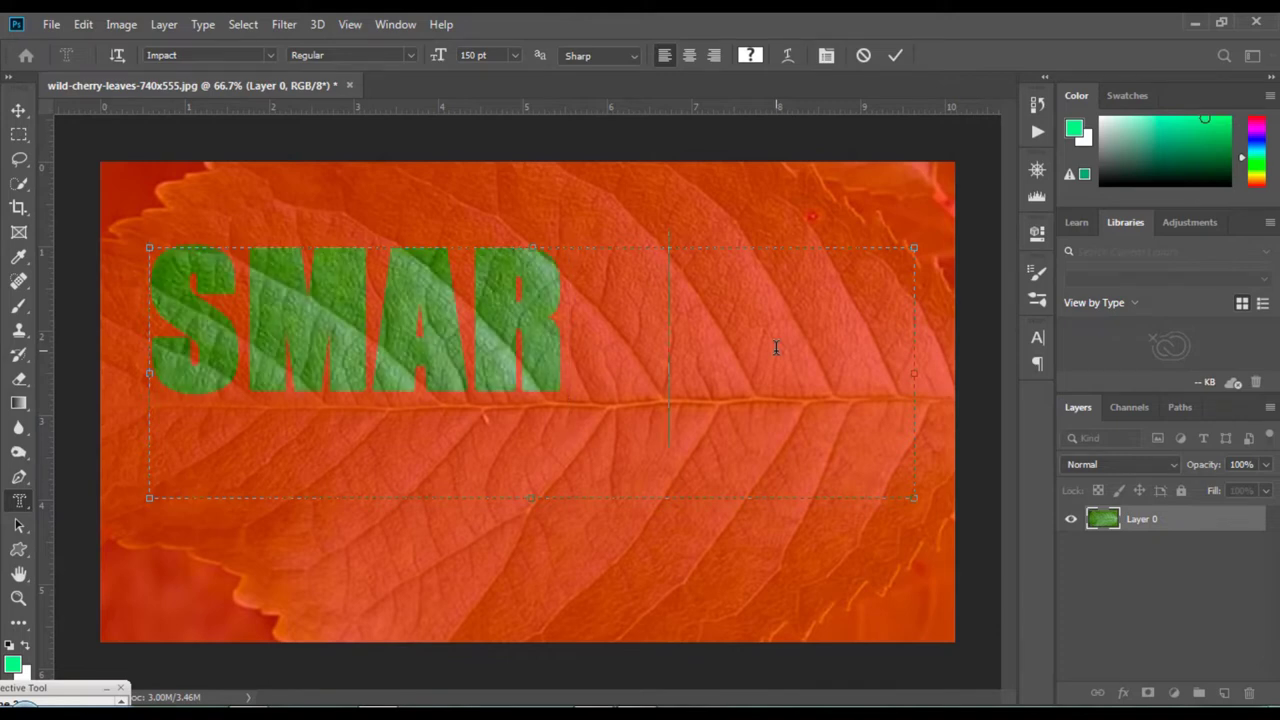
type("K")
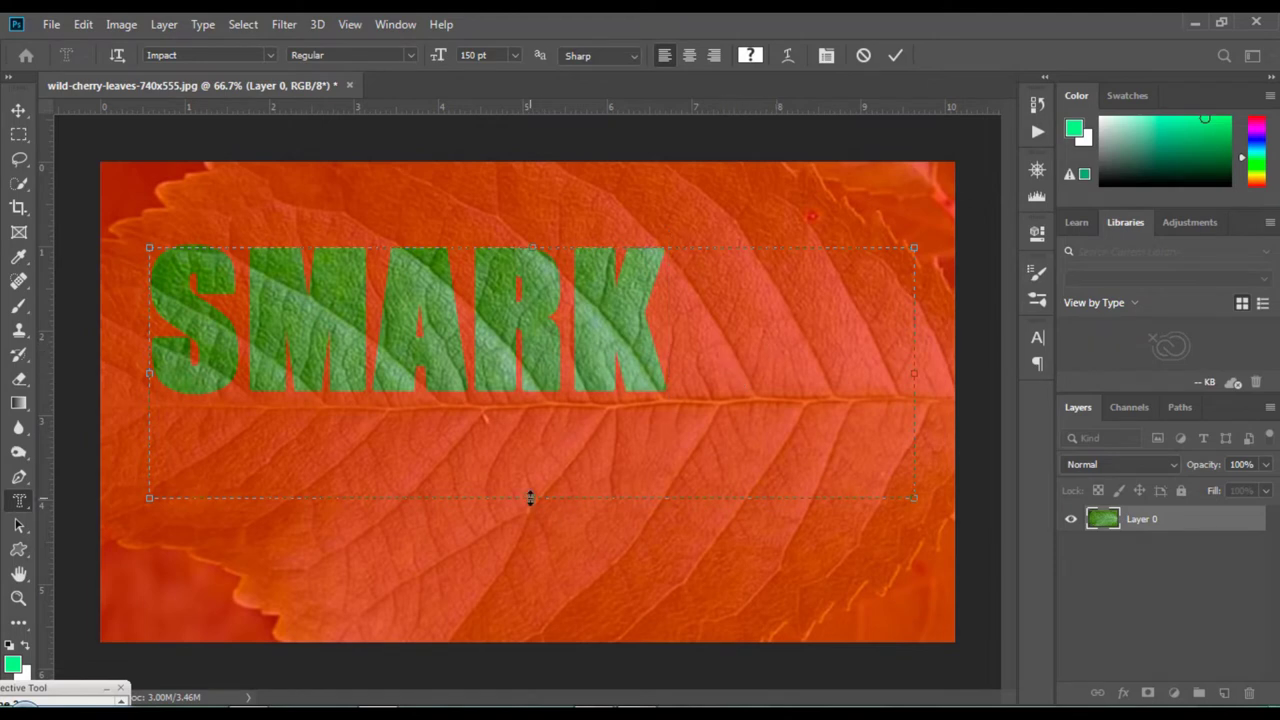
left_click_drag(531, 497, 535, 404)
left_click_drag(913, 327, 677, 341)
Step: Commit the SMARK mask and deselect it, leaving Layer 0 plain and unlocked
key("ctrl+Return")
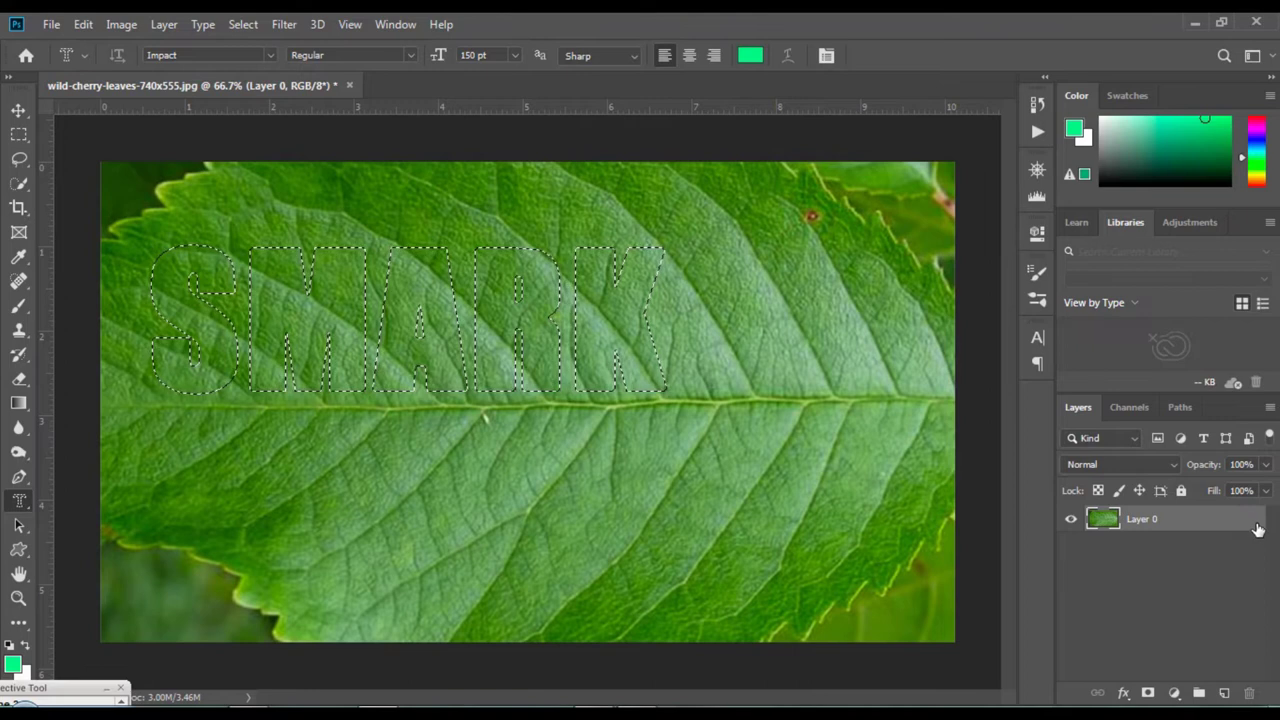
key("ctrl+d")
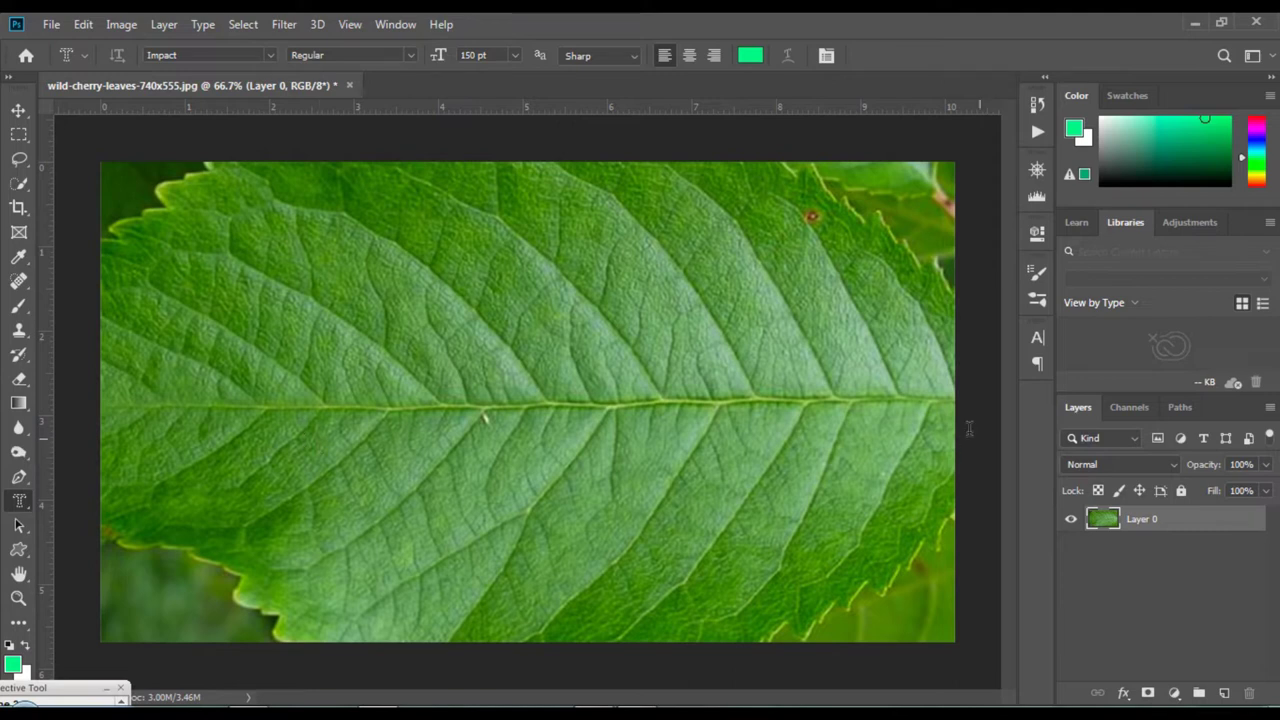
left_click(1181, 490)
left_click(1245, 520)
right_click(20, 503)
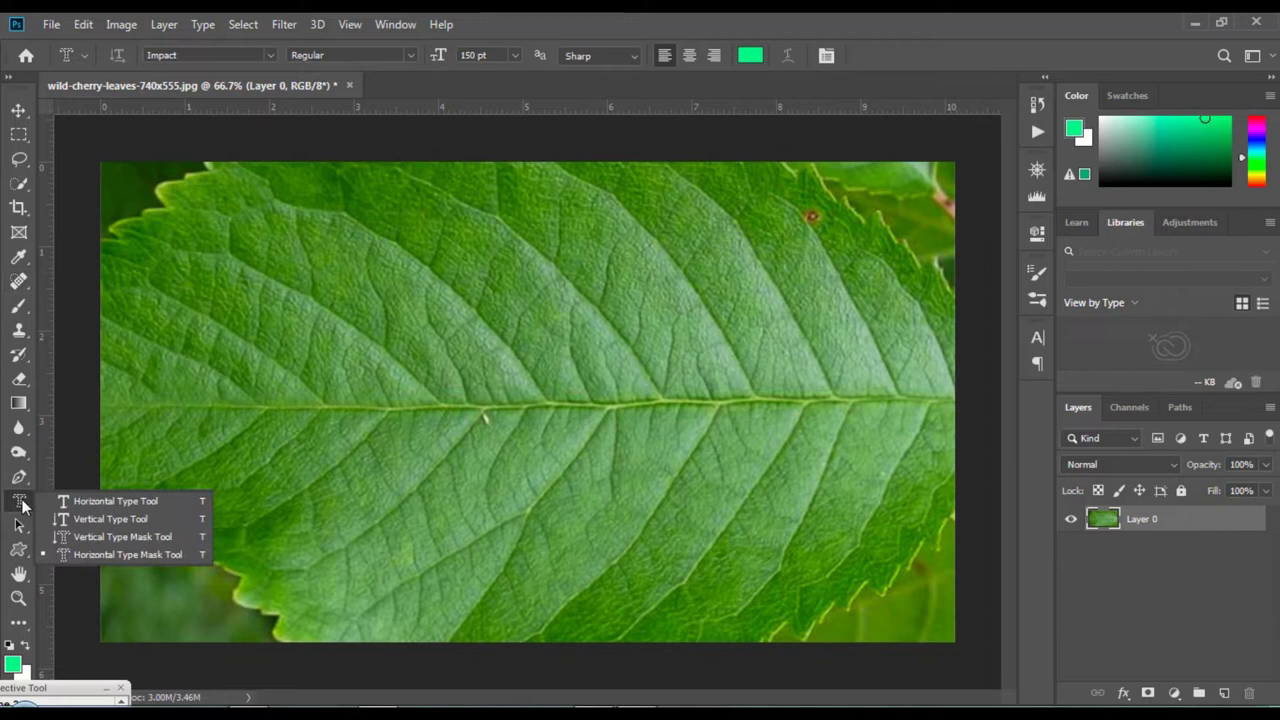
Step: Retype SMARK as a Horizontal Type Mask in a box across the leaf, replacing the placeholder
left_click(92, 556)
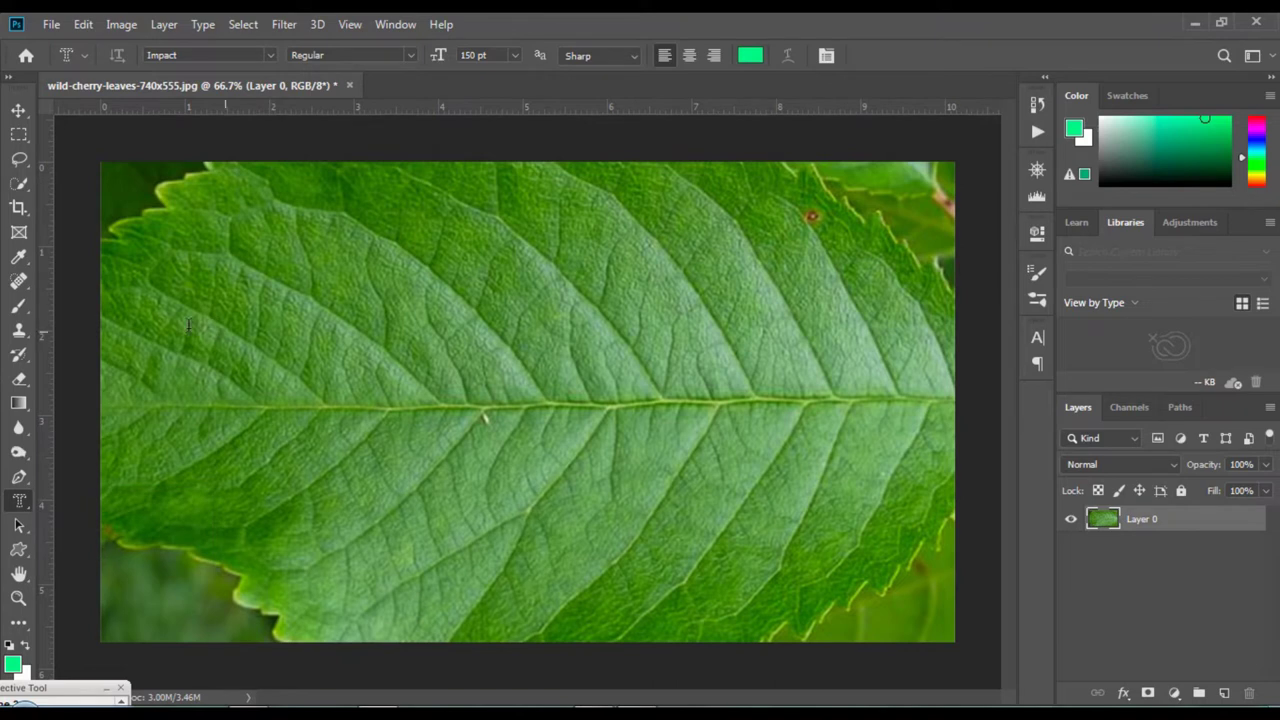
left_click_drag(160, 276, 911, 486)
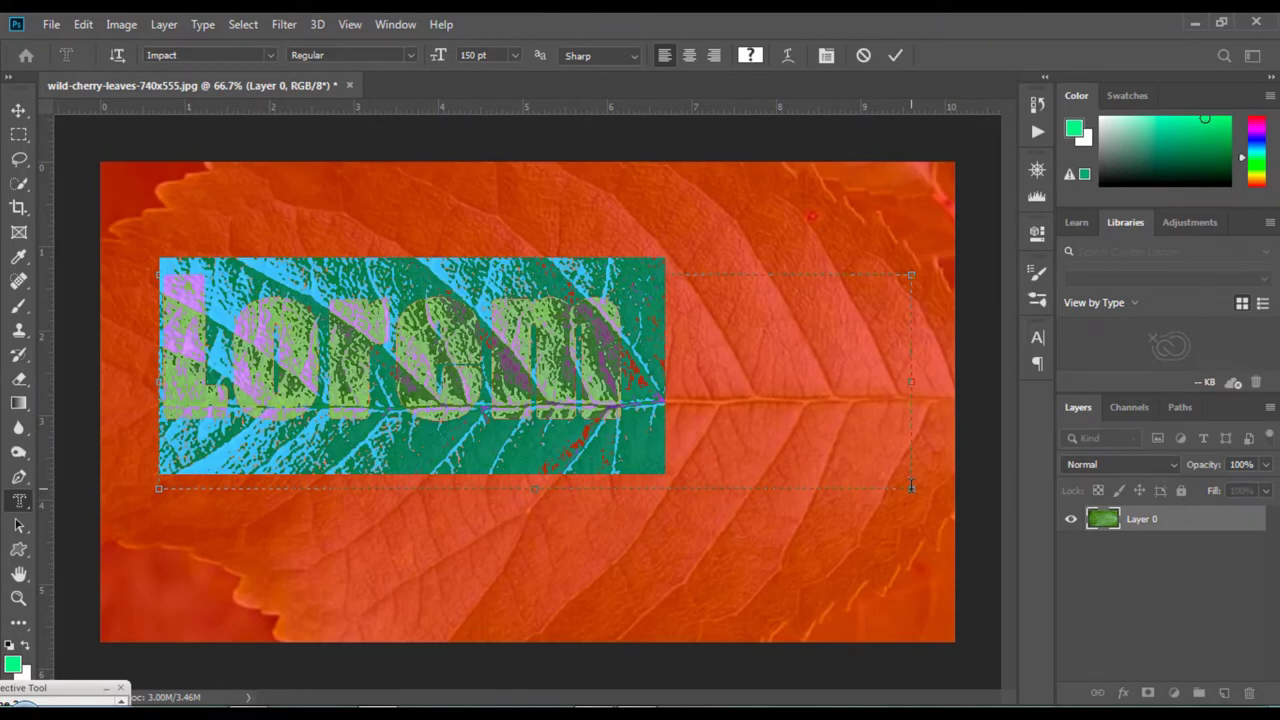
key("BackSpace")
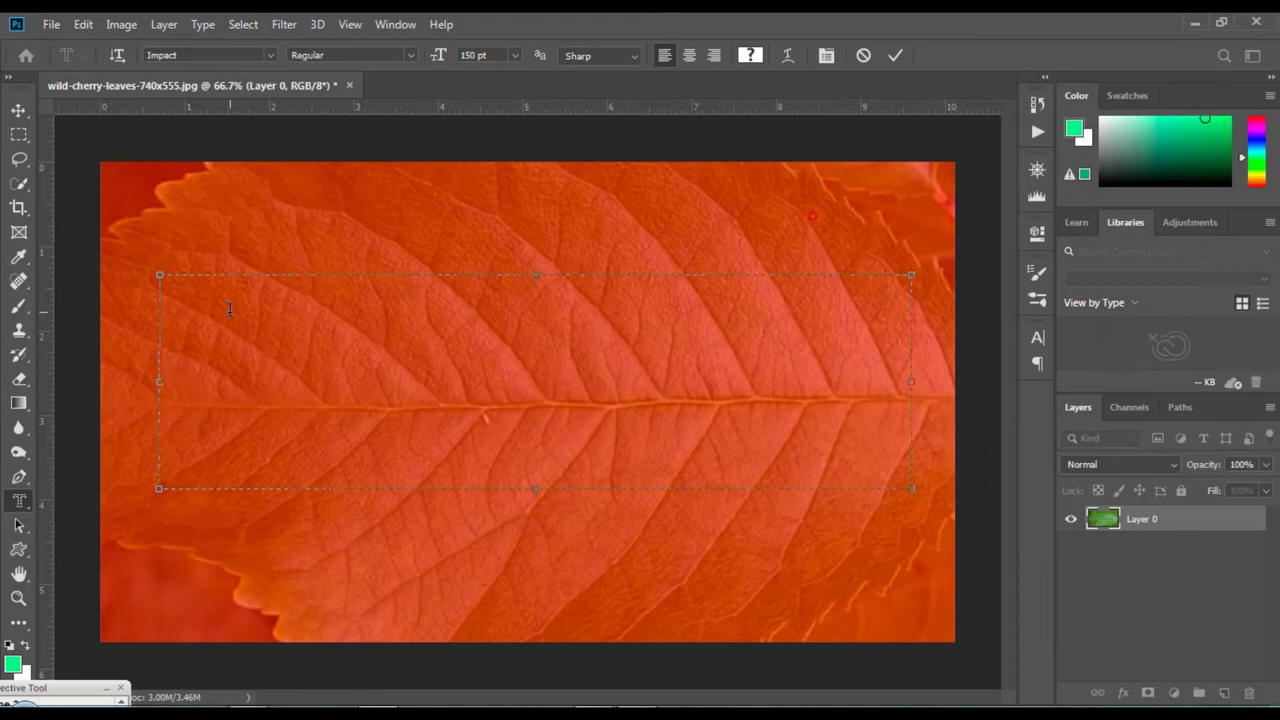
type("S")
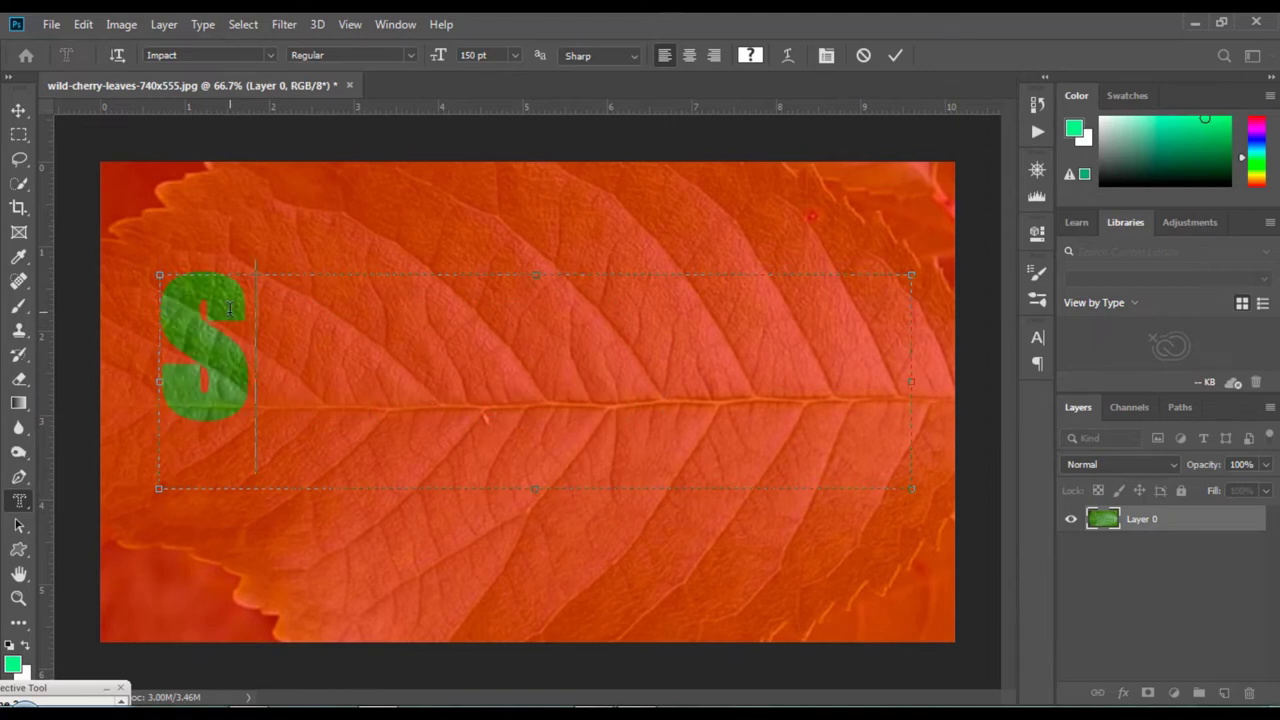
type("MARK")
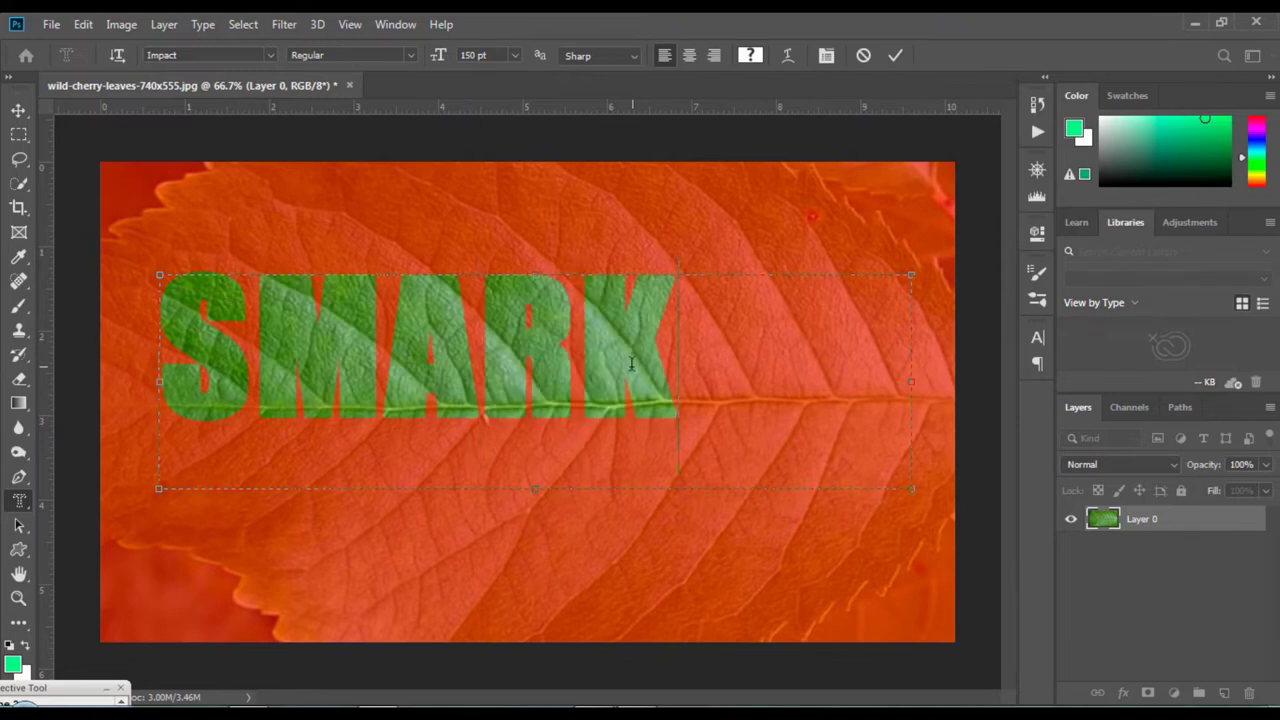
Step: Fit the box to SMARK, enlarge it to 9.04 × 2.59 in, and commit the selection
left_click_drag(911, 383, 686, 383)
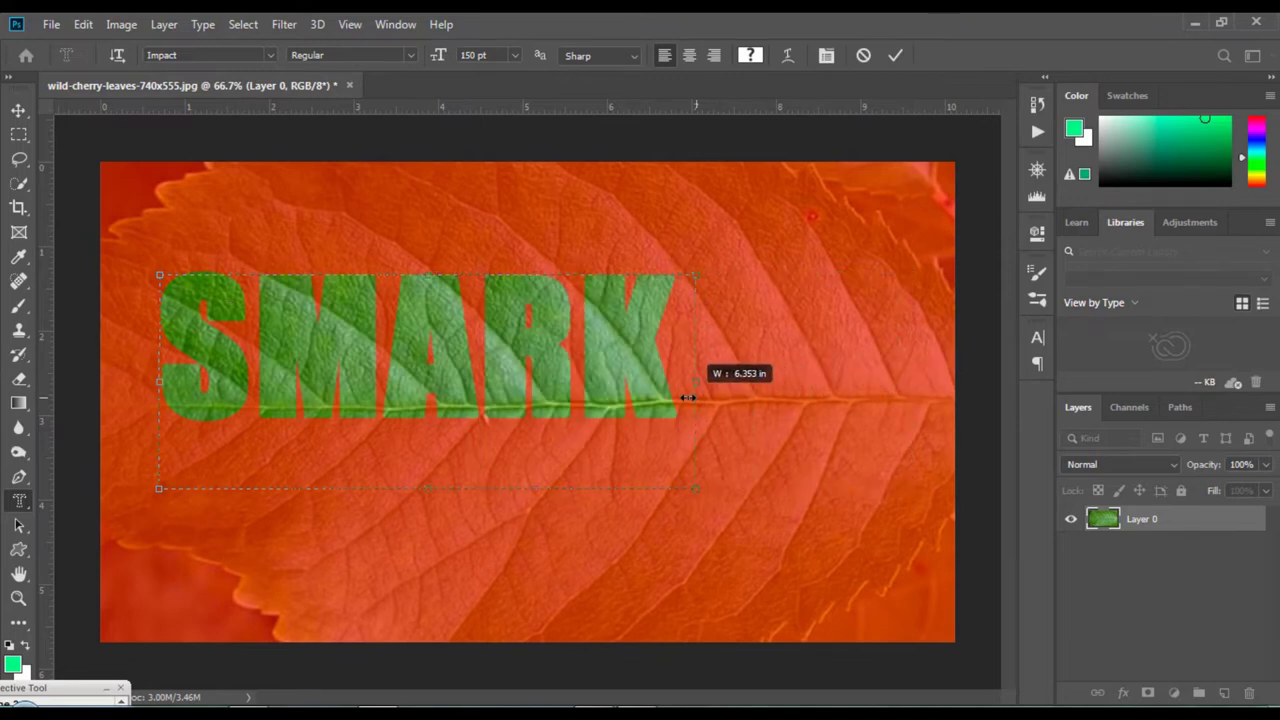
left_click_drag(420, 488, 420, 424)
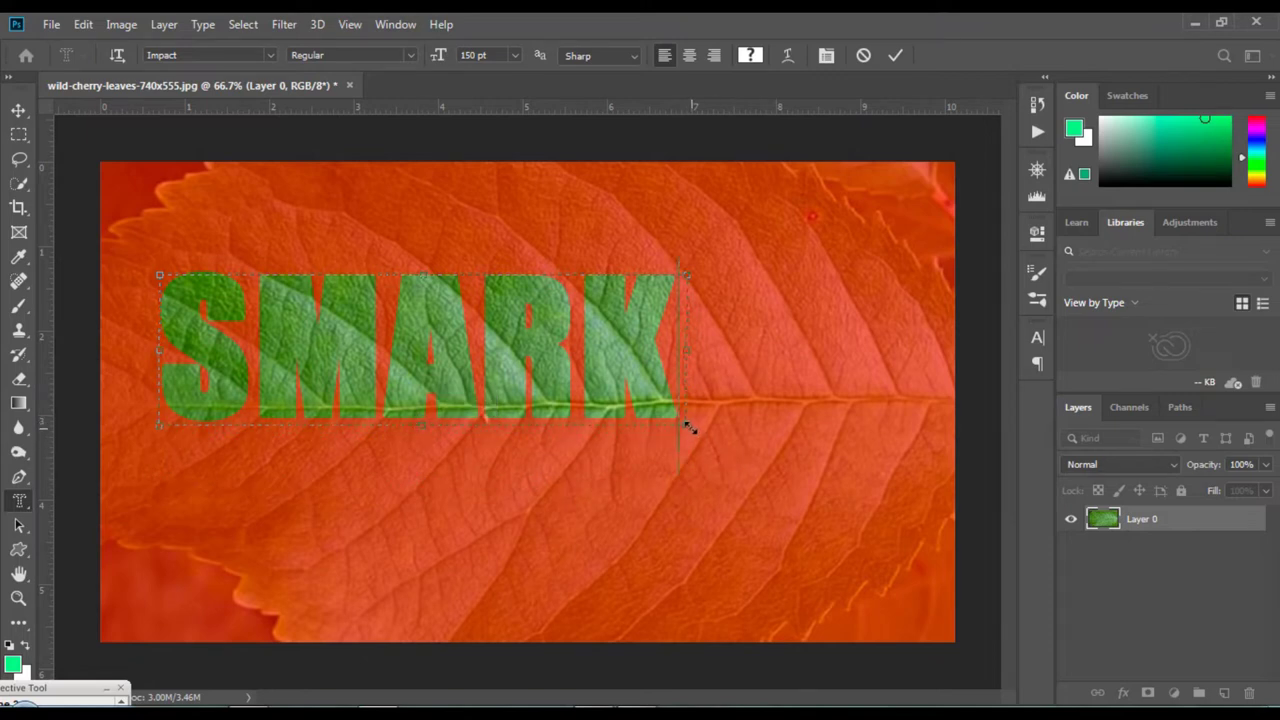
mouse_move(680, 423)
left_mouse_down()
mouse_move(931, 531)
mouse_move(912, 533)
left_mouse_up()
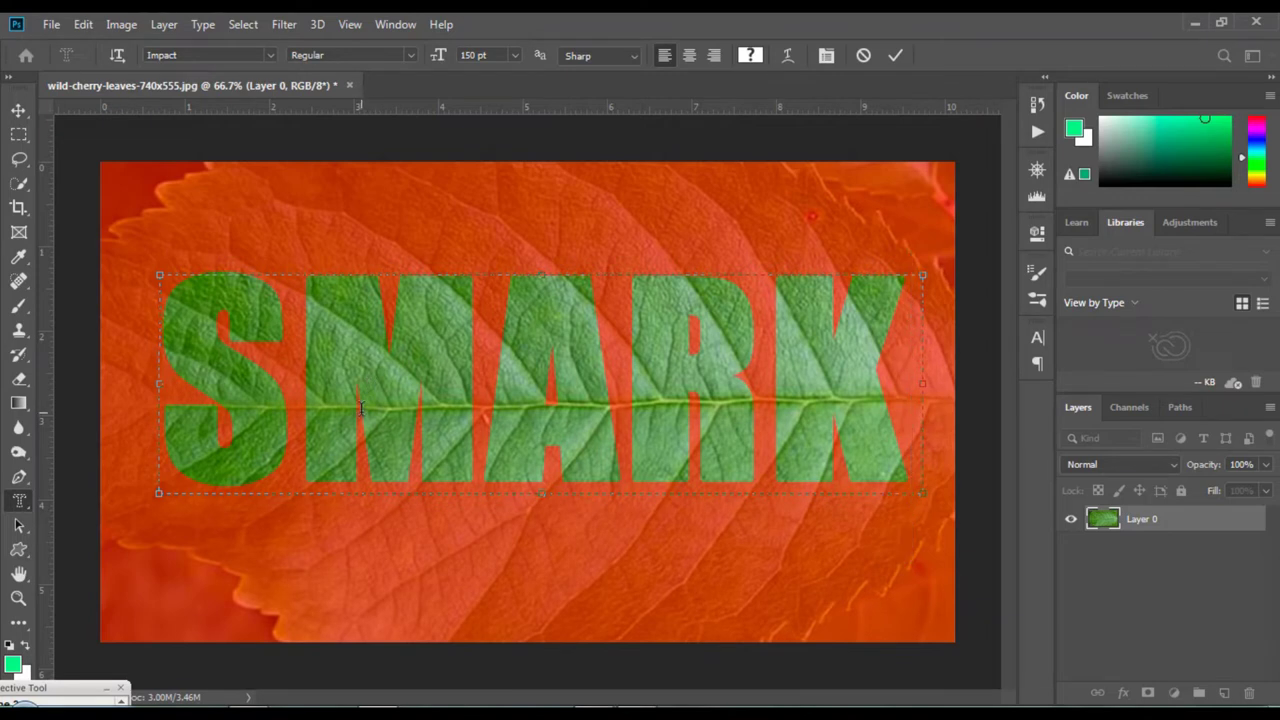
left_click(18, 111)
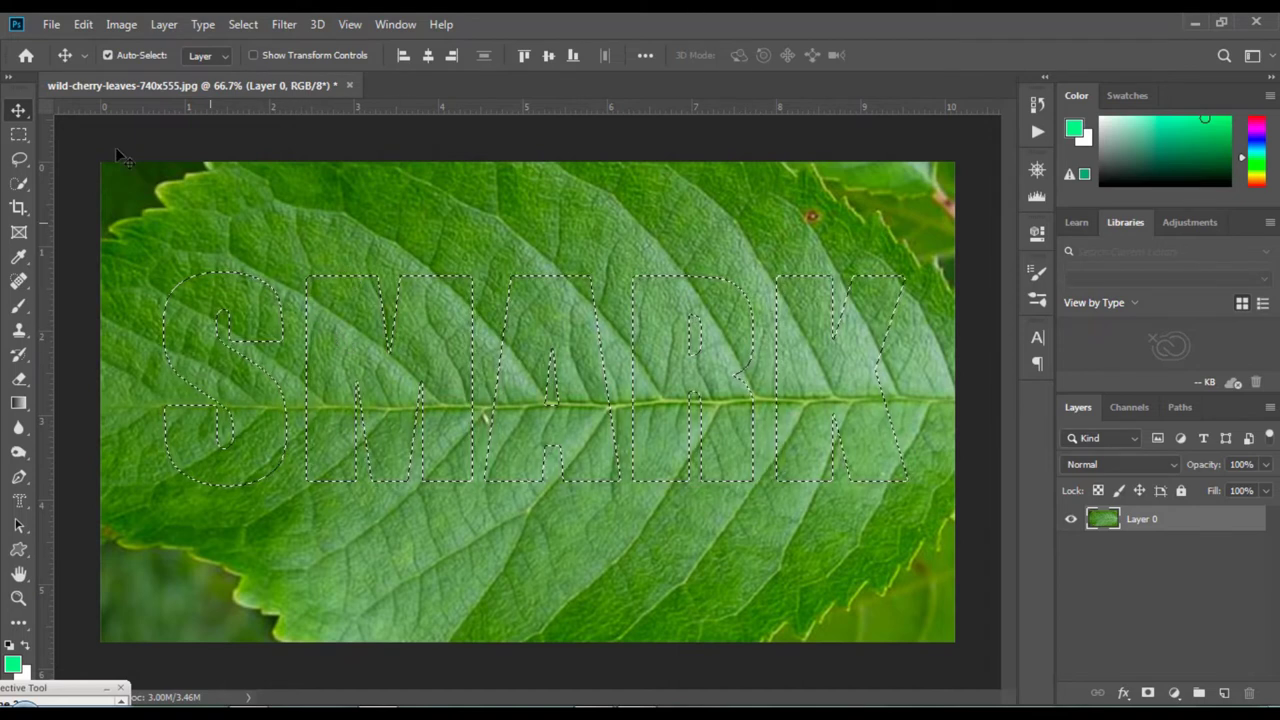
Step: Copy Merged the leaf texture inside the SMARK selection and add a new Layer 1 for it
left_click(84, 24)
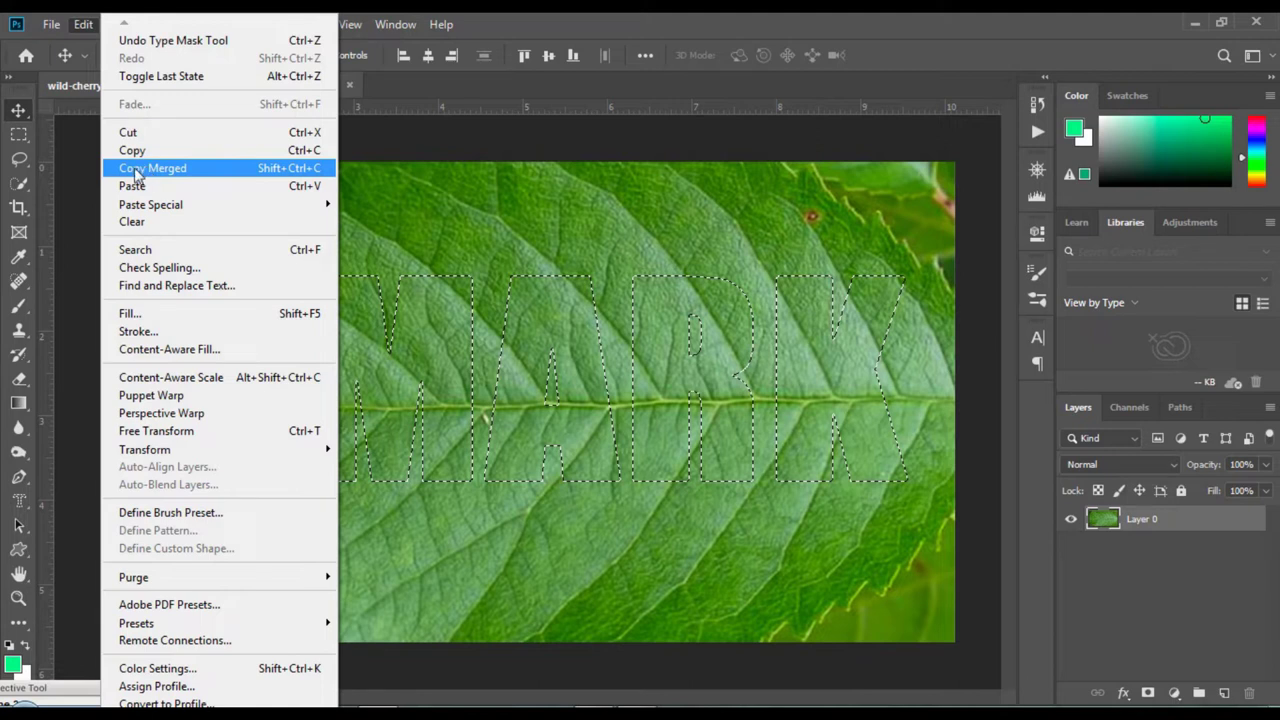
left_click(120, 170)
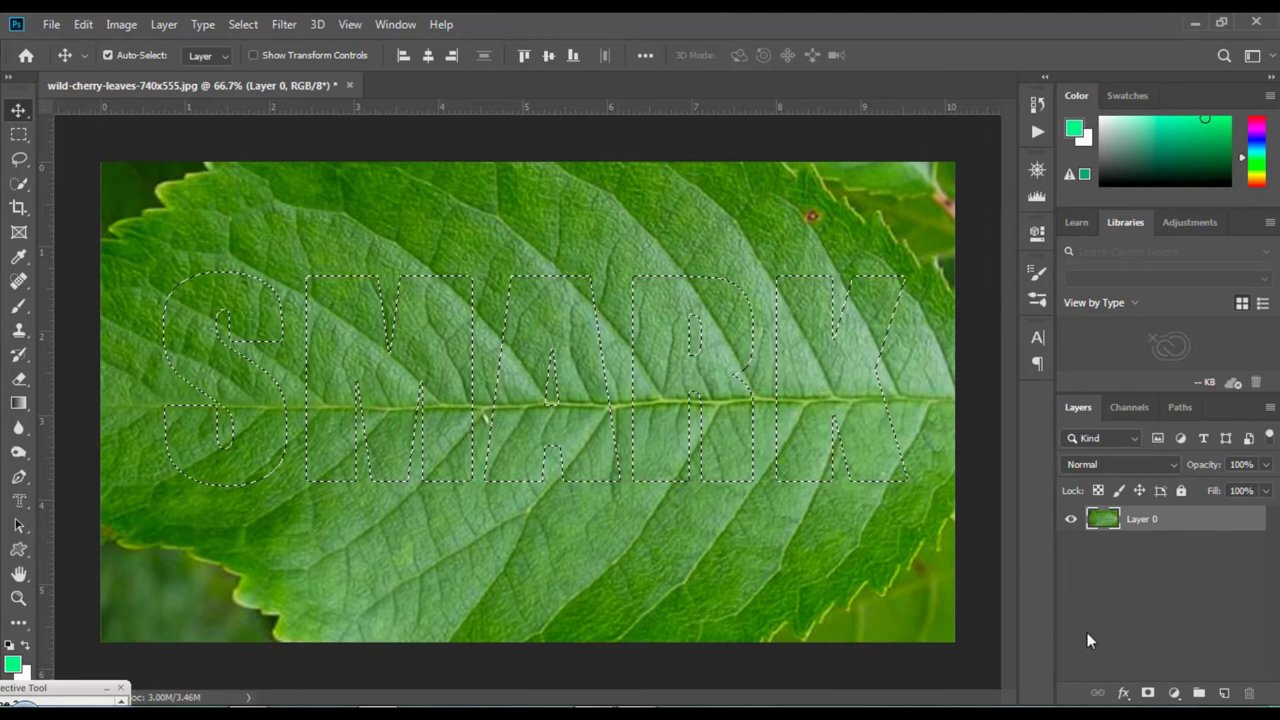
left_click(1224, 693)
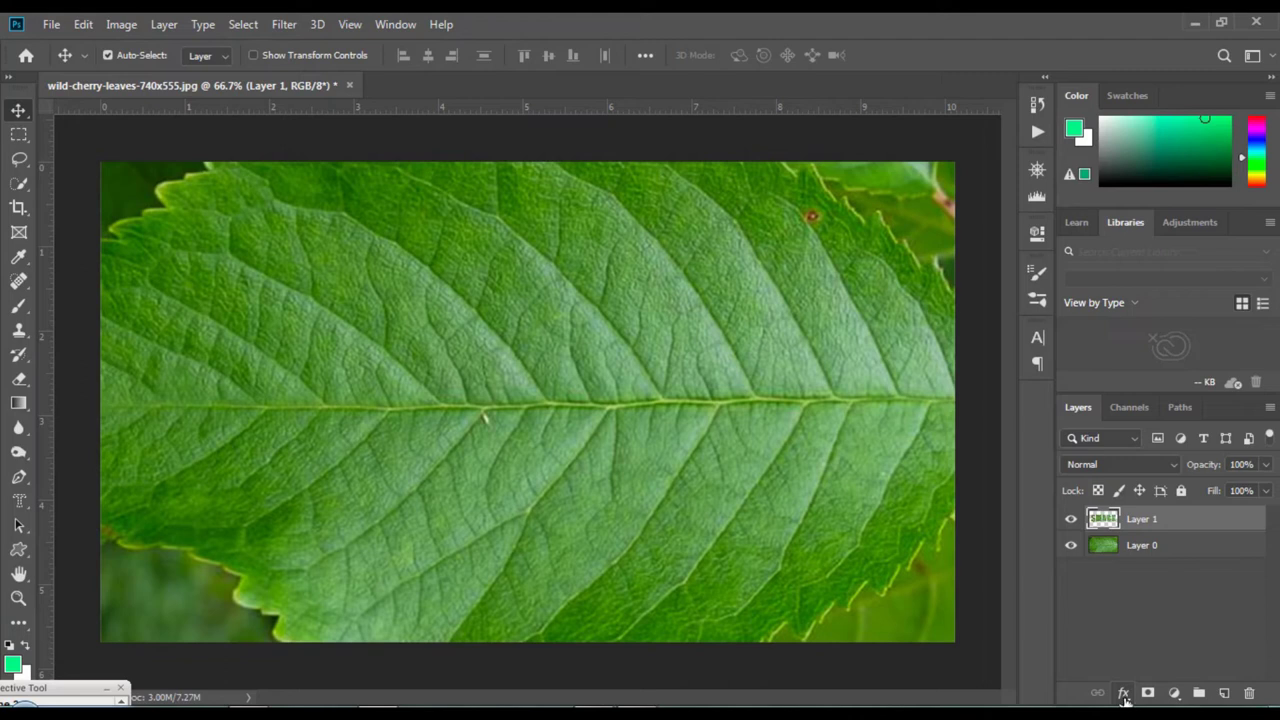
Step: Add a Drop Shadow effect to Layer 1, moving the dialog aside to preview the letters
left_click(1124, 693)
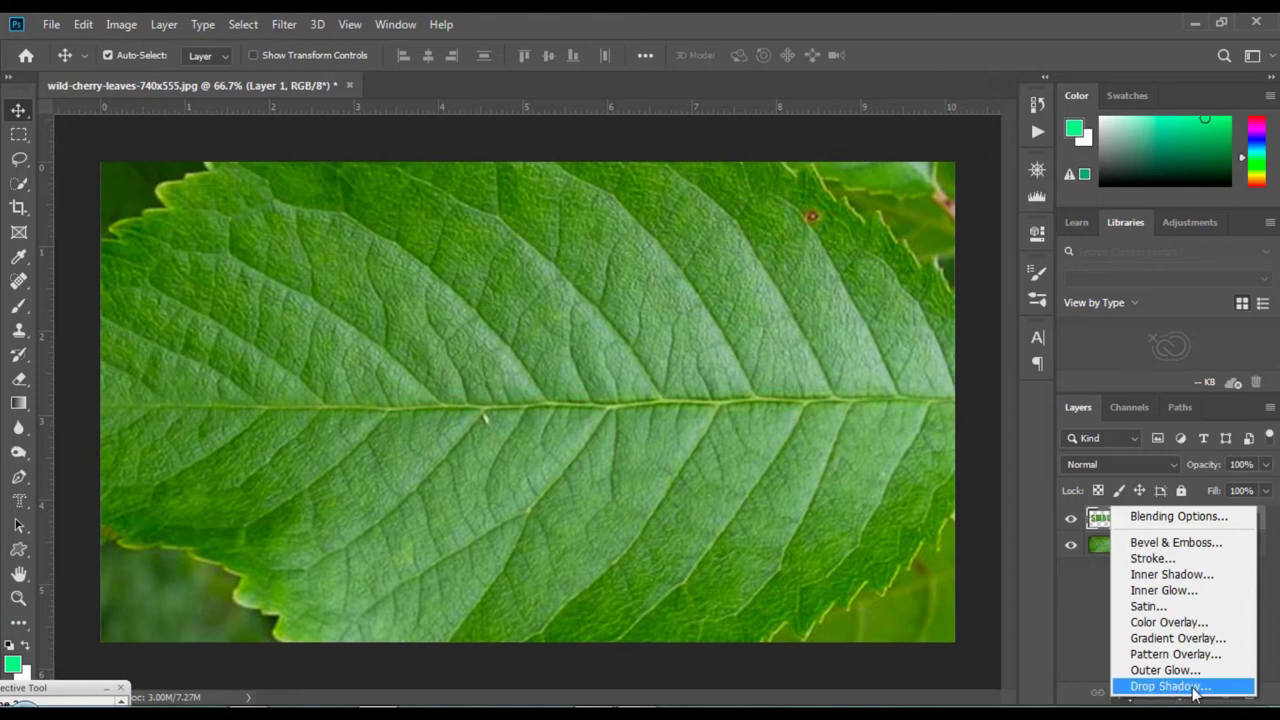
left_click(1193, 688)
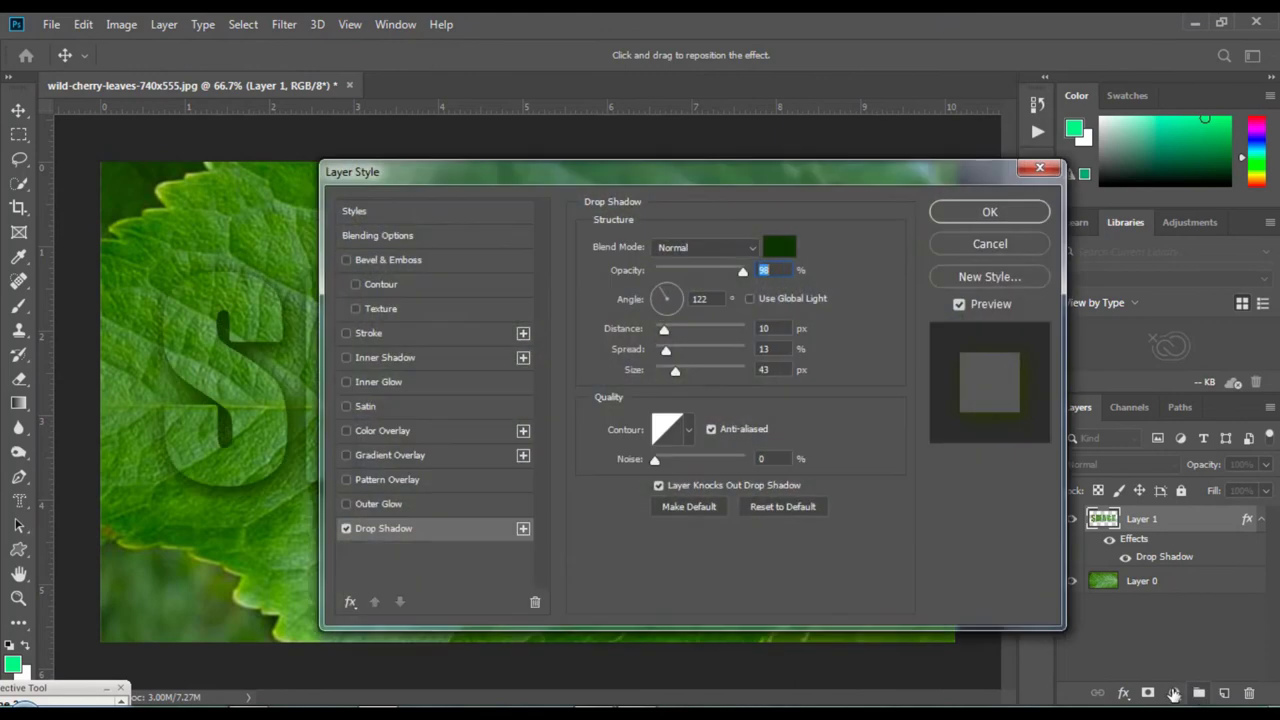
mouse_move(590, 175)
left_mouse_down()
mouse_move(812, 176)
mouse_move(631, 163)
left_mouse_up()
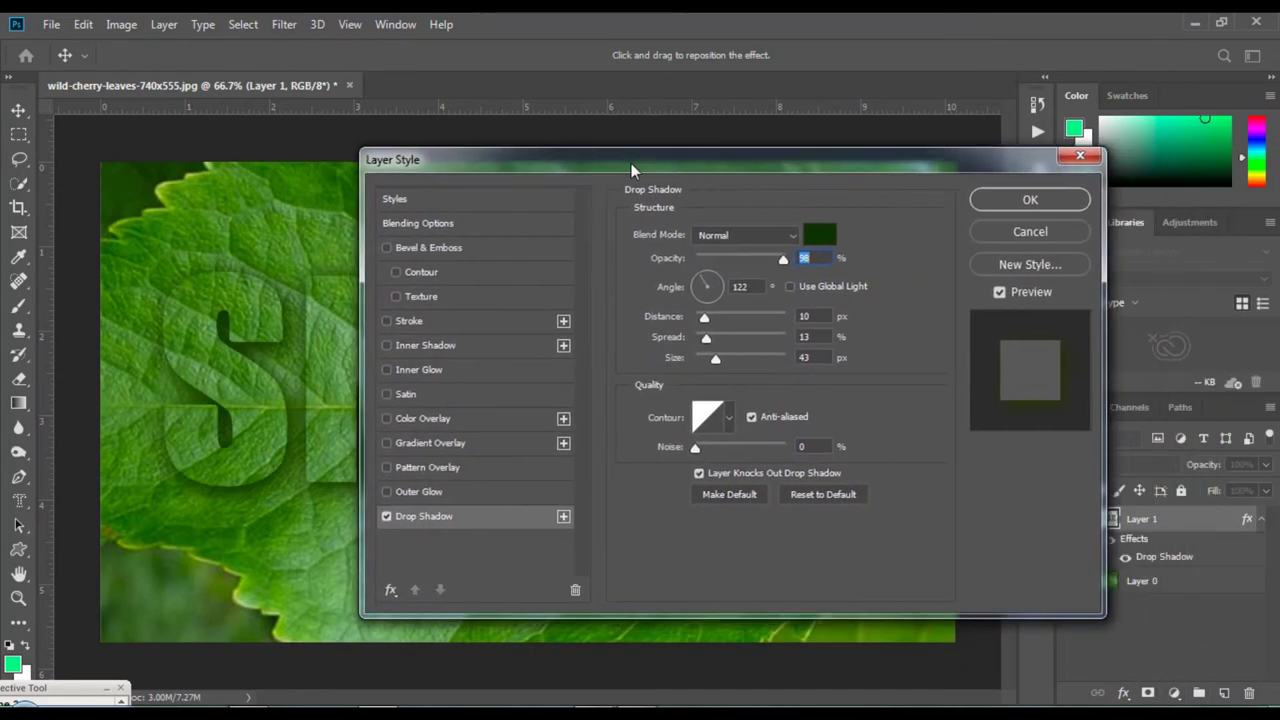
left_click_drag(395, 177, 677, 205)
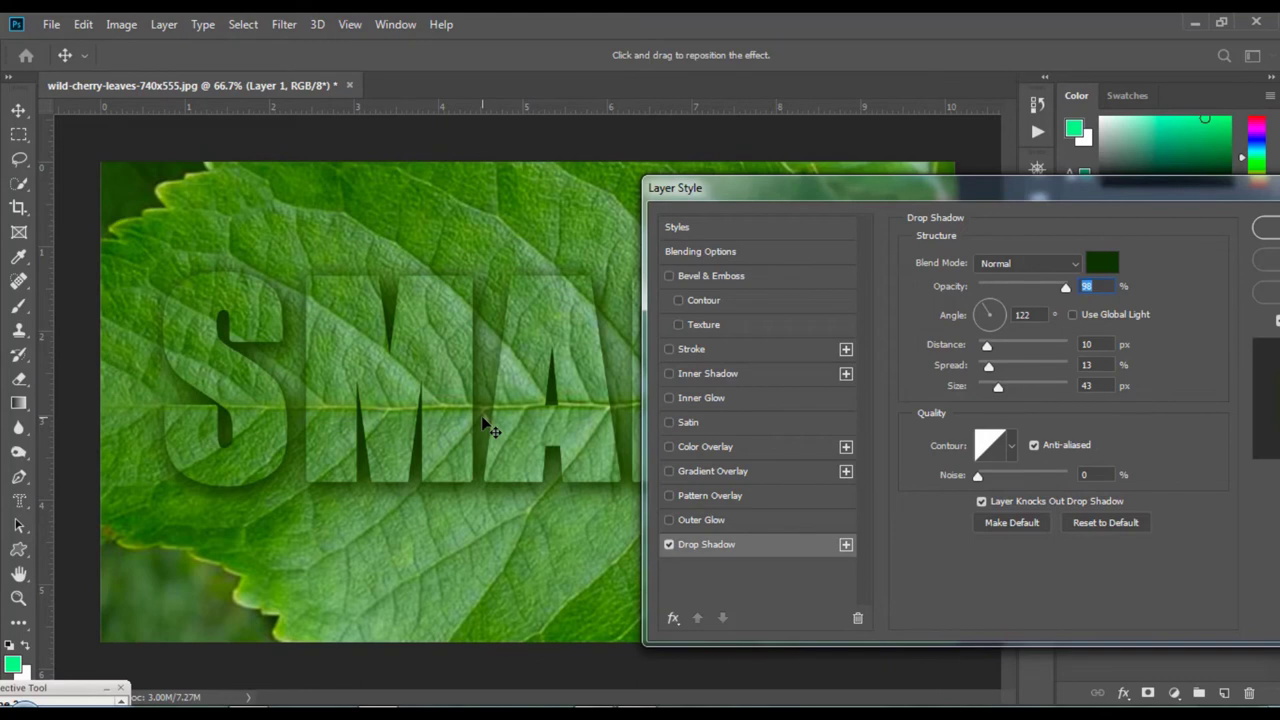
mouse_move(758, 188)
left_mouse_down()
mouse_move(331, 156)
mouse_move(411, 170)
left_mouse_up()
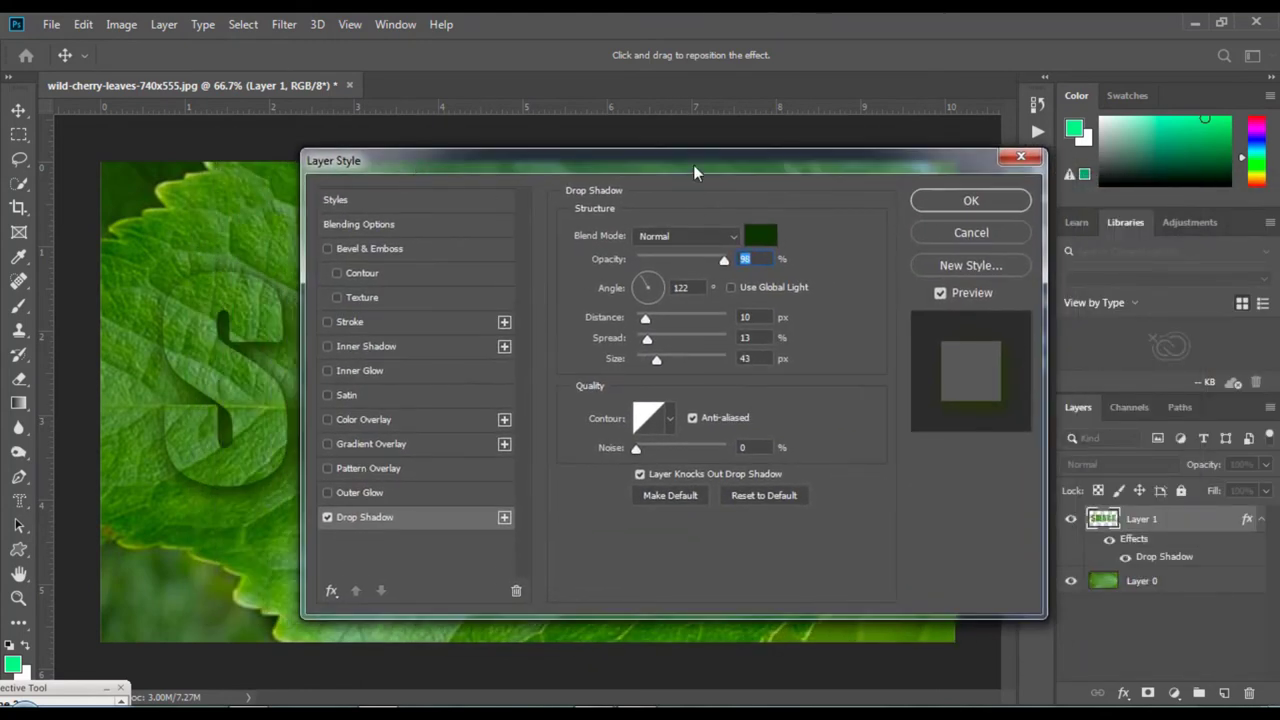
left_click_drag(693, 164, 884, 167)
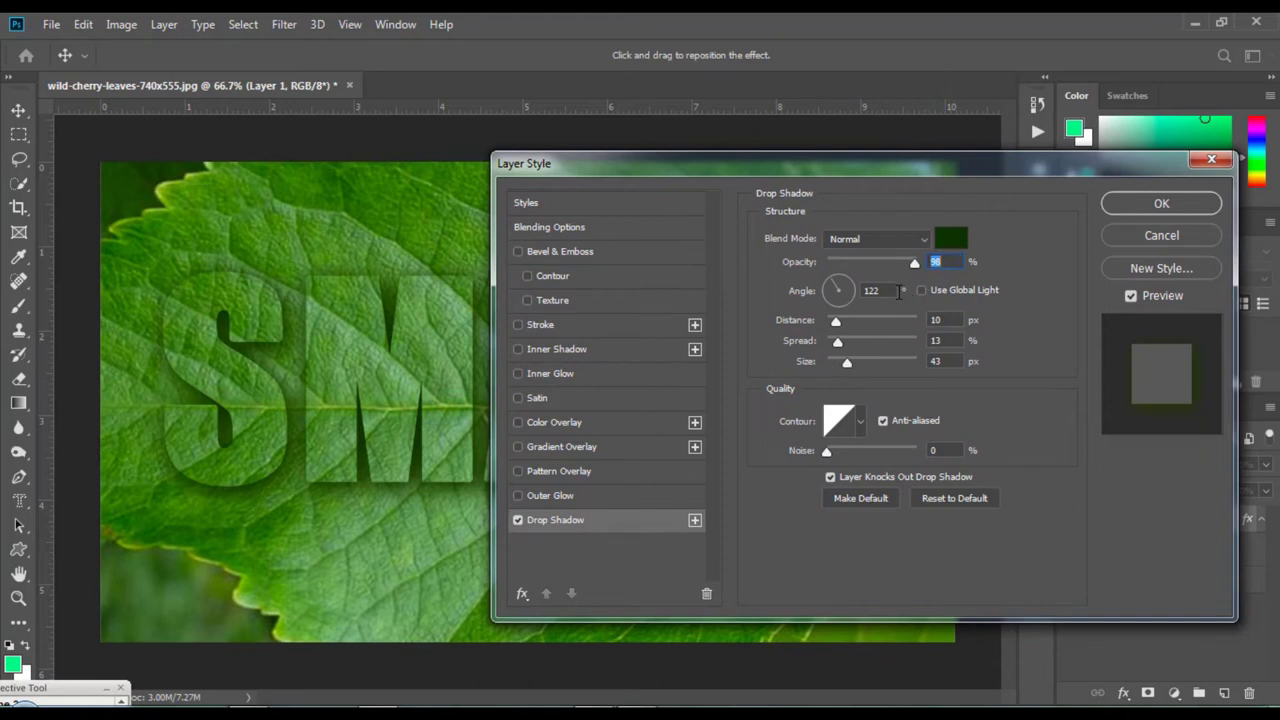
Step: Set the shadow to 98% opacity, 90° angle, 6 px distance, 21 px size with no spread
left_click_drag(848, 361, 836, 324)
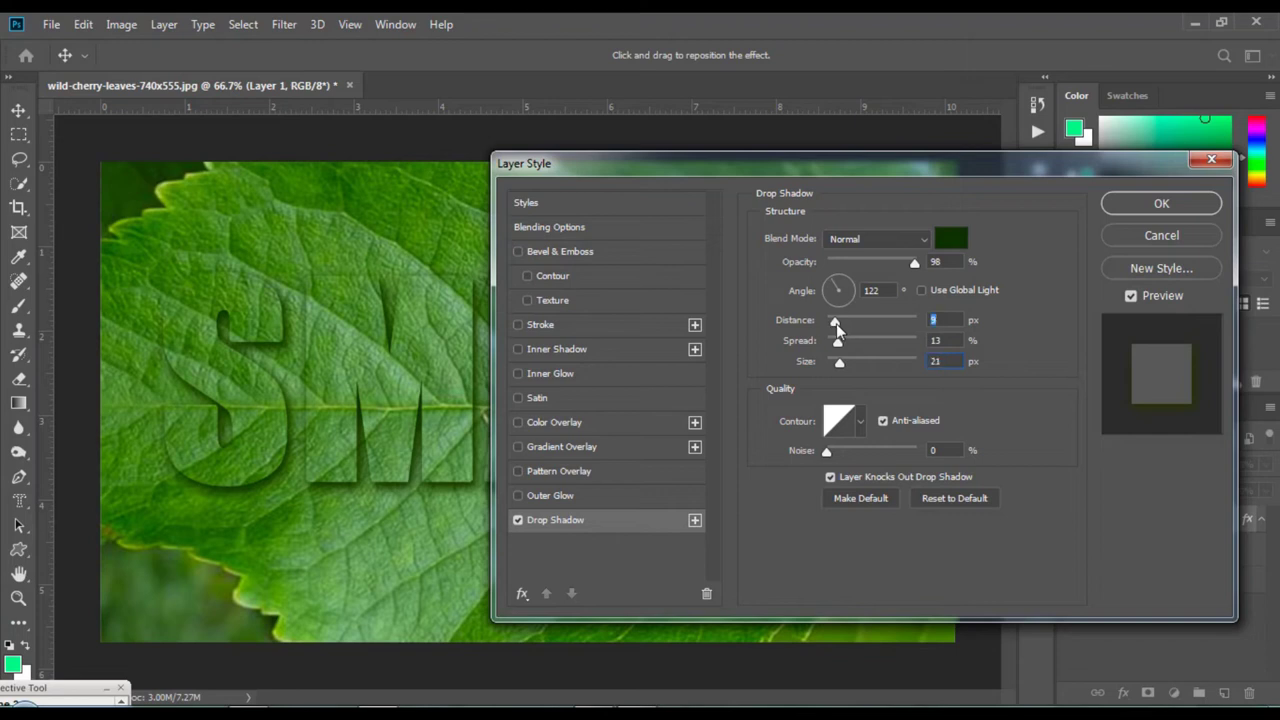
key("Down")
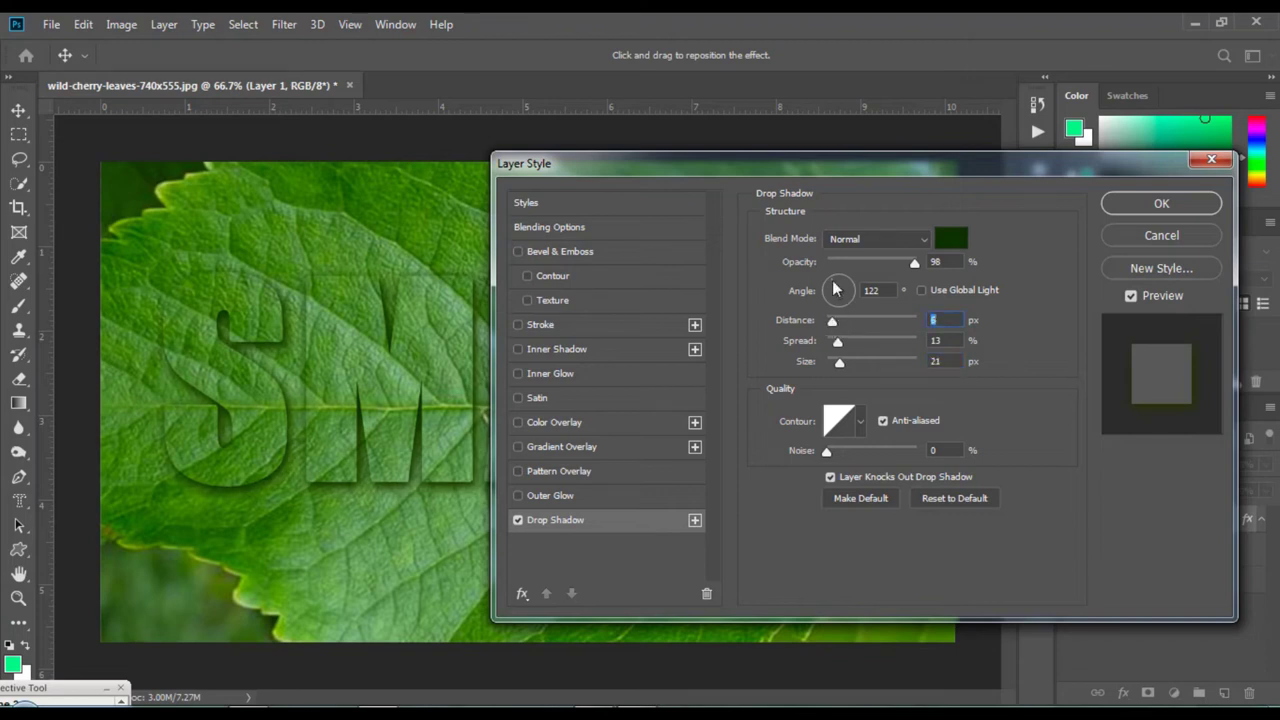
left_click_drag(839, 290, 840, 286)
left_click(840, 286)
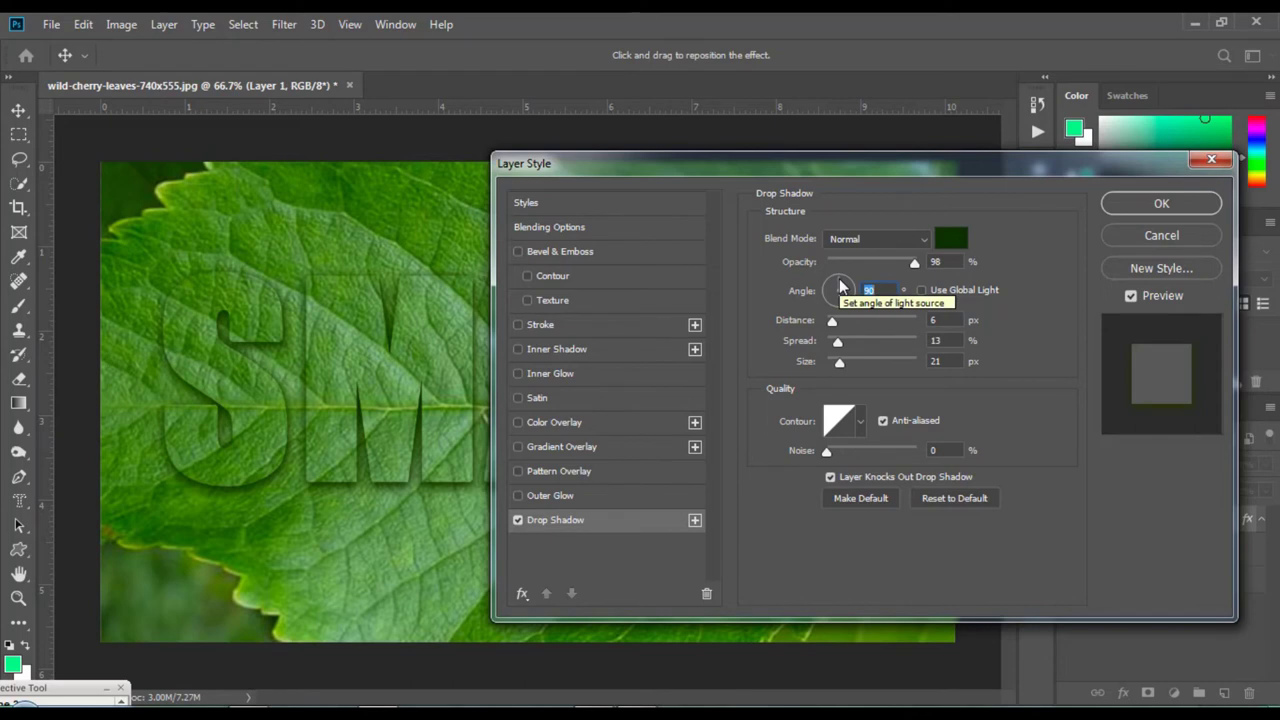
mouse_move(796, 167)
left_mouse_down()
mouse_move(1166, 170)
mouse_move(887, 188)
mouse_move(687, 175)
left_mouse_up()
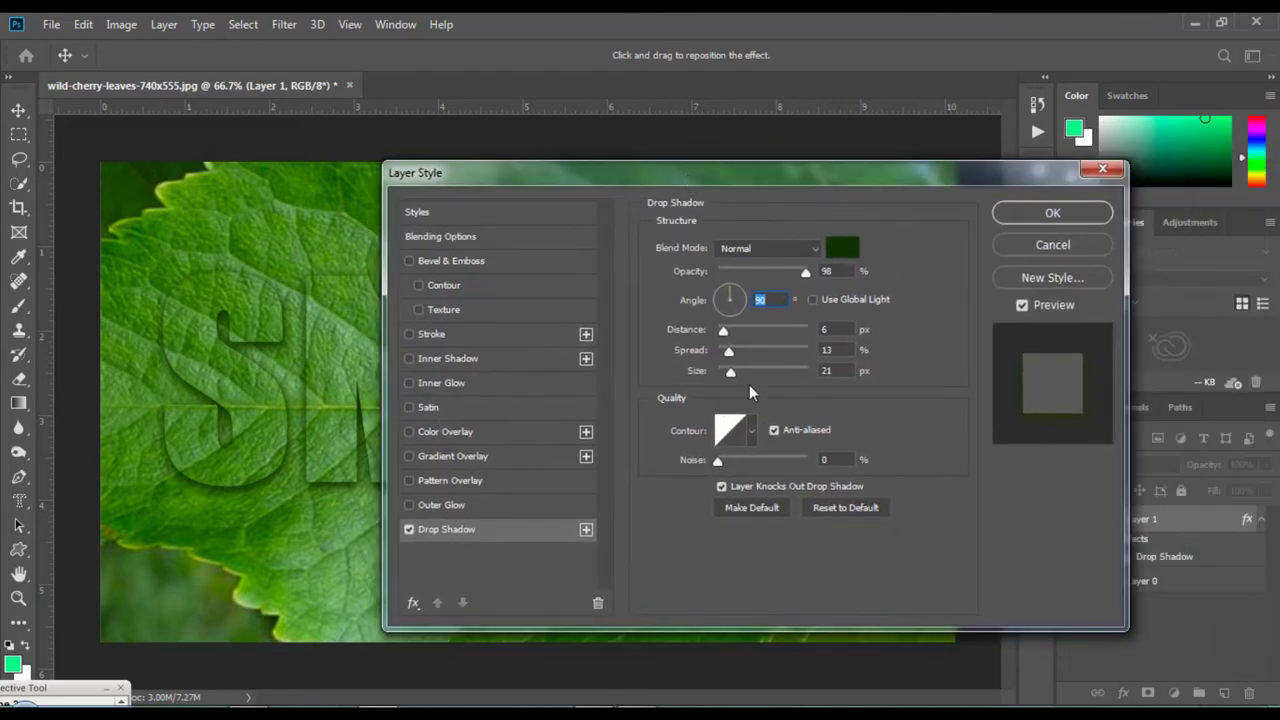
left_click_drag(729, 352, 723, 358)
mouse_move(581, 172)
left_mouse_down()
mouse_move(1076, 185)
mouse_move(611, 166)
left_mouse_up()
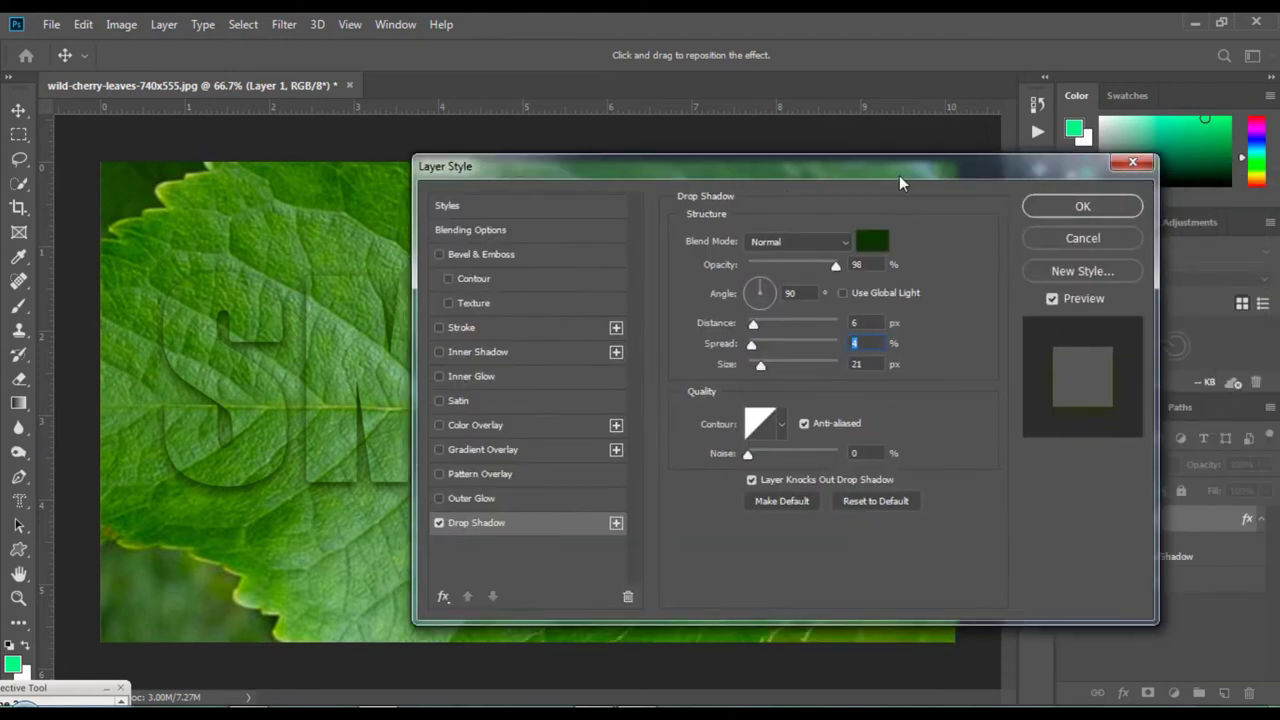
mouse_move(900, 177)
left_mouse_down()
mouse_move(918, 229)
mouse_move(876, 143)
left_mouse_up()
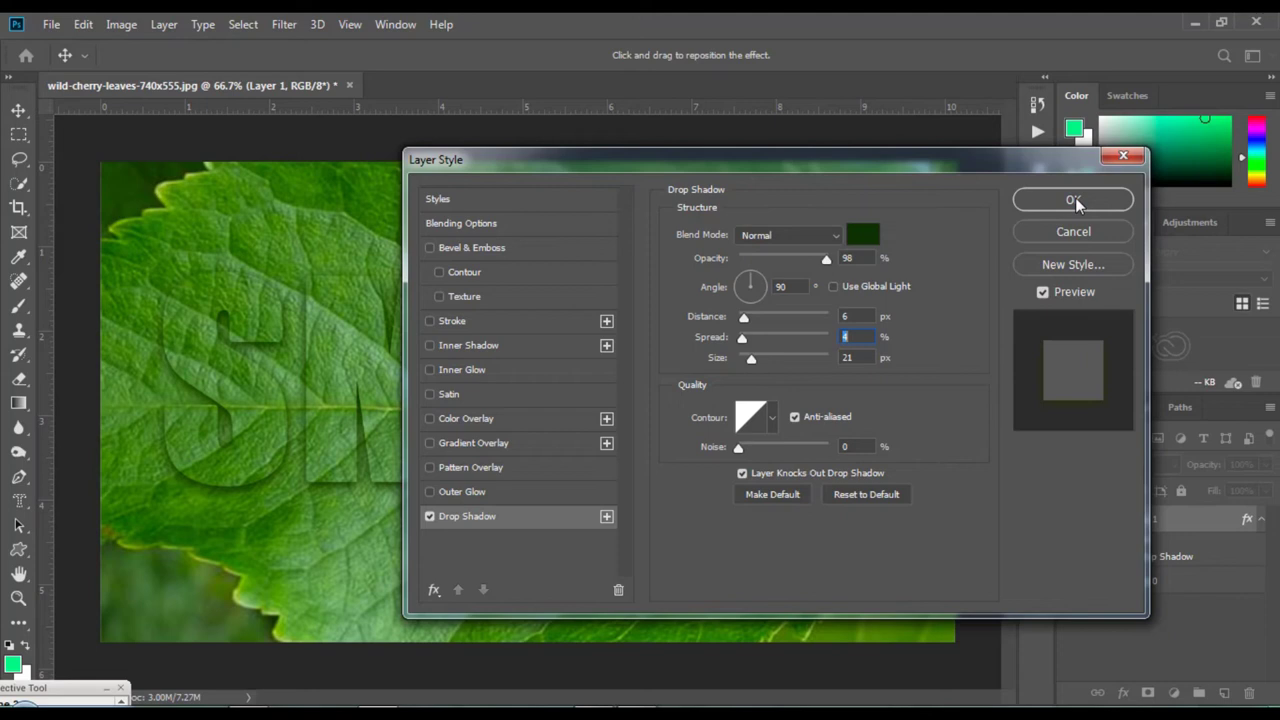
left_click(1073, 200)
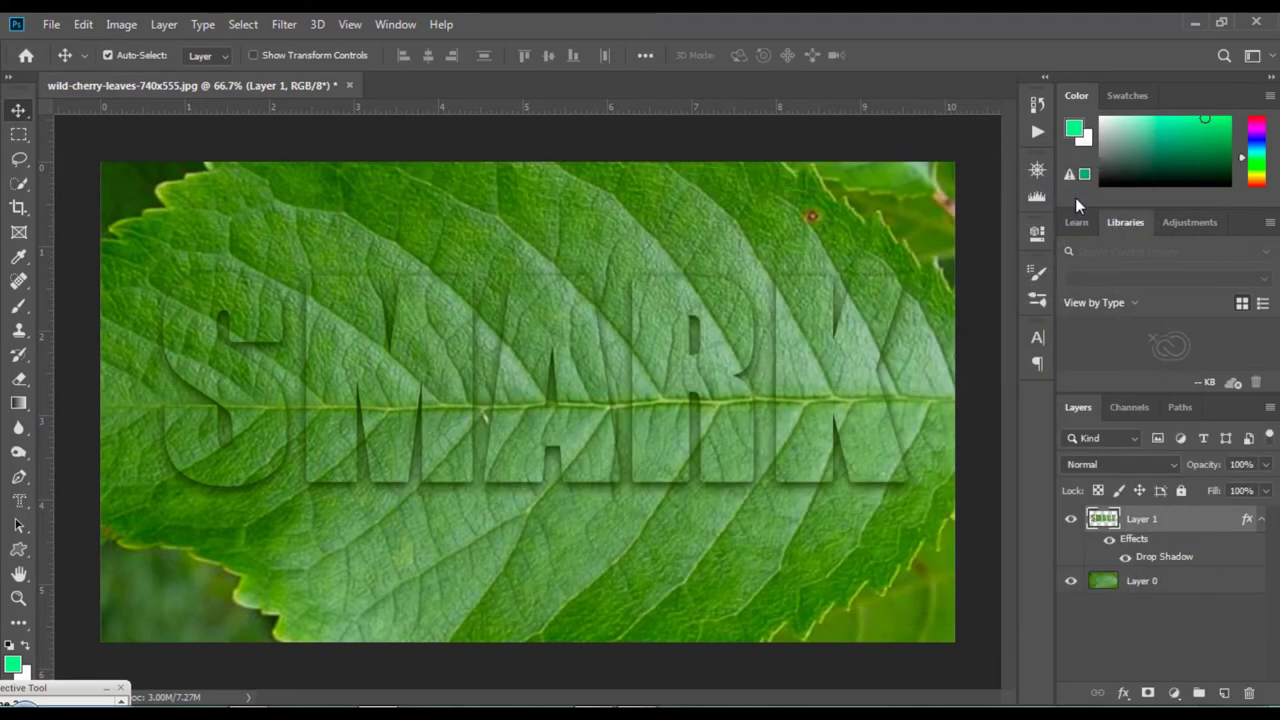
Step: Outline the SMARK letters with a 2 px outside lime stroke at 81% opacity
left_click(1123, 693)
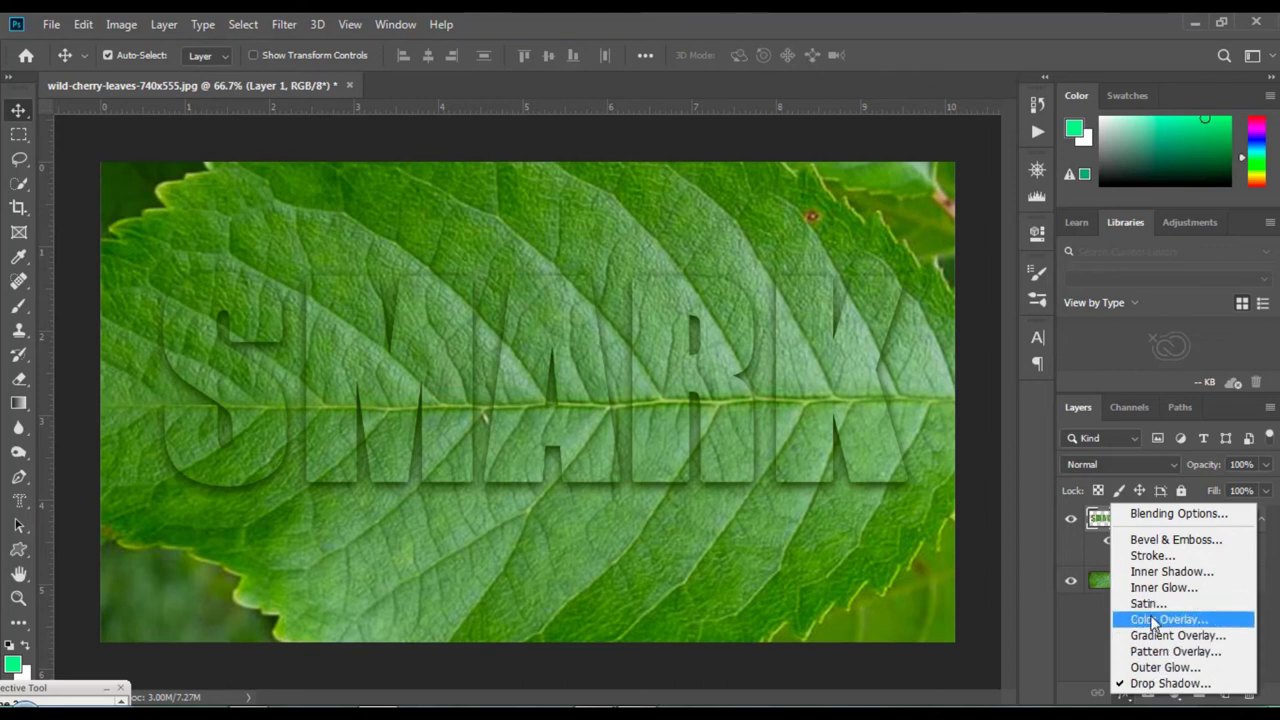
left_click(1152, 555)
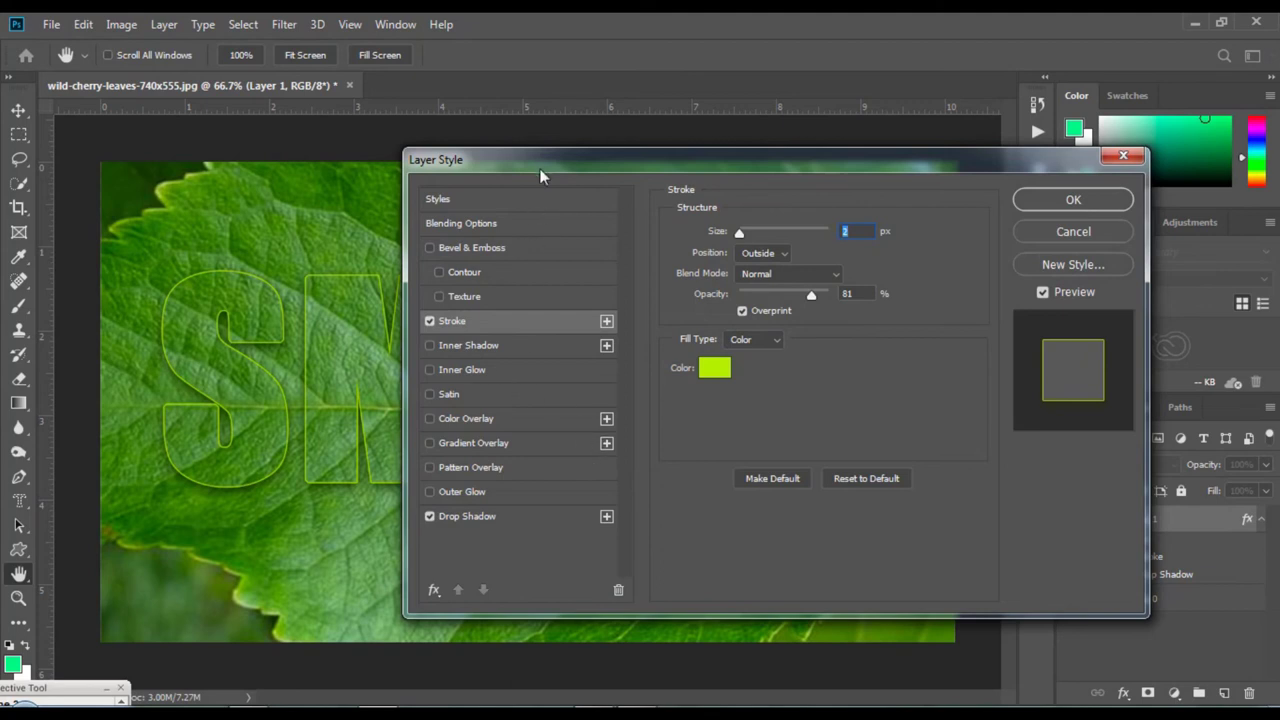
left_click_drag(539, 168, 537, 159)
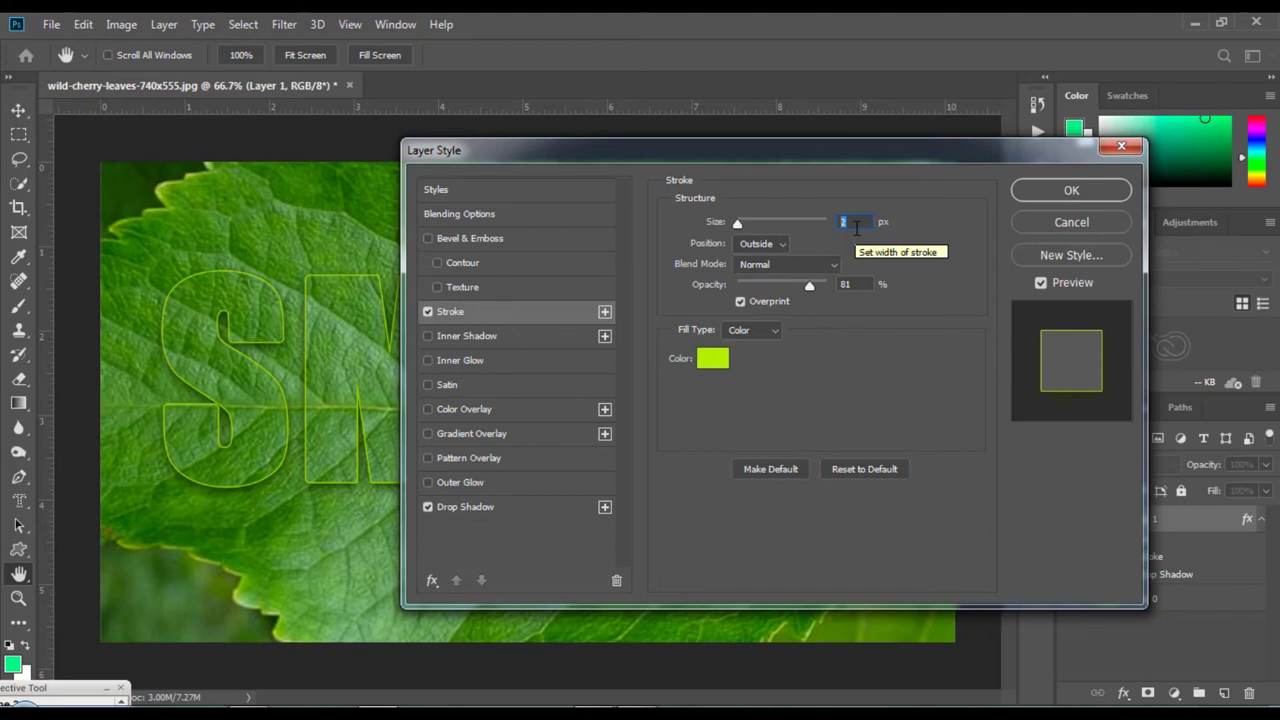
left_click(1046, 193)
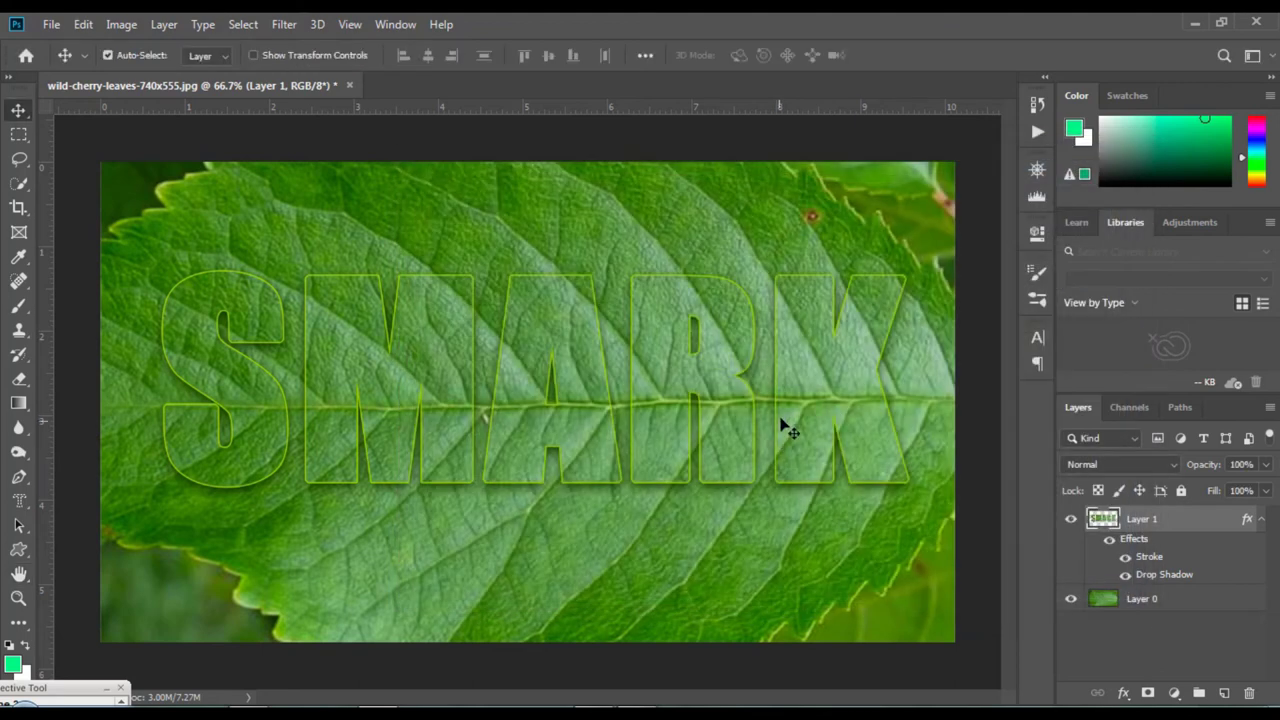